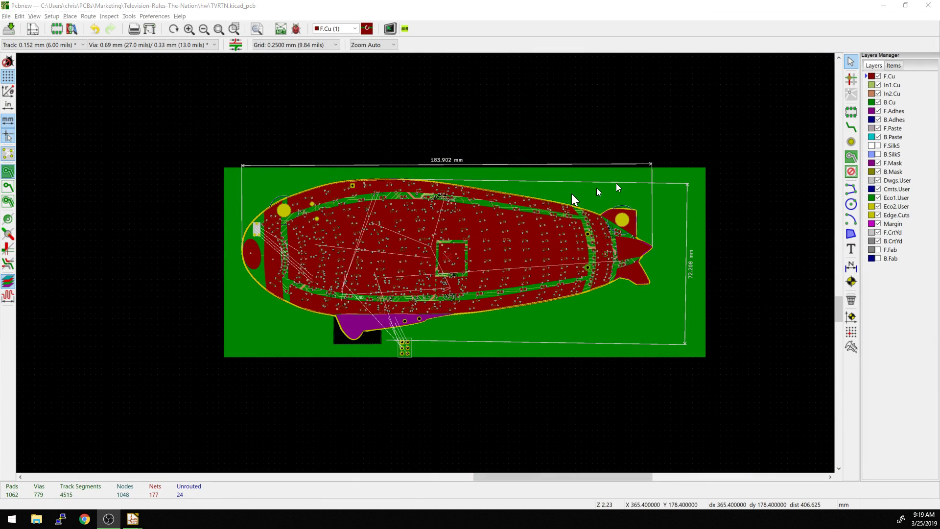
Hide the F.Cu and B.Cu layers, keeping both inner copper layers displayed around the board's central chips
scroll(426, 264, up, 1)
scroll(425, 263, up, 6)
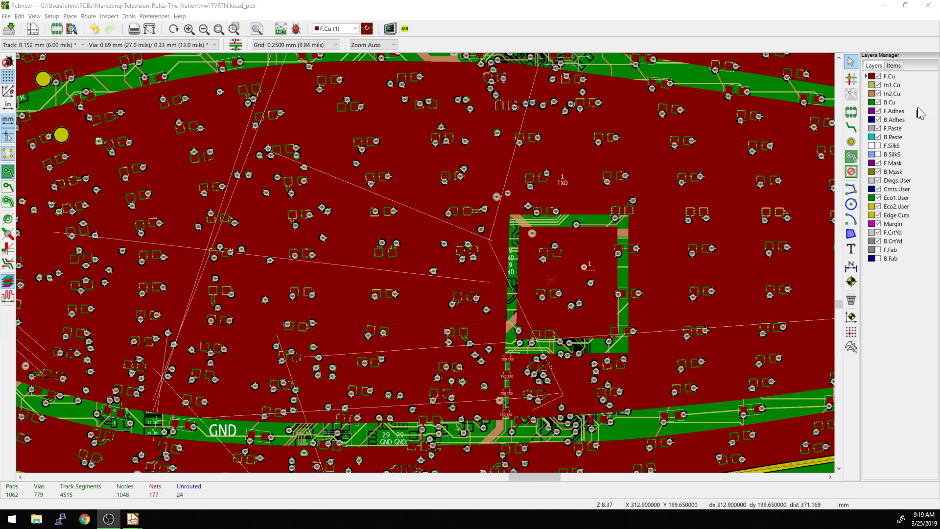
click(879, 76)
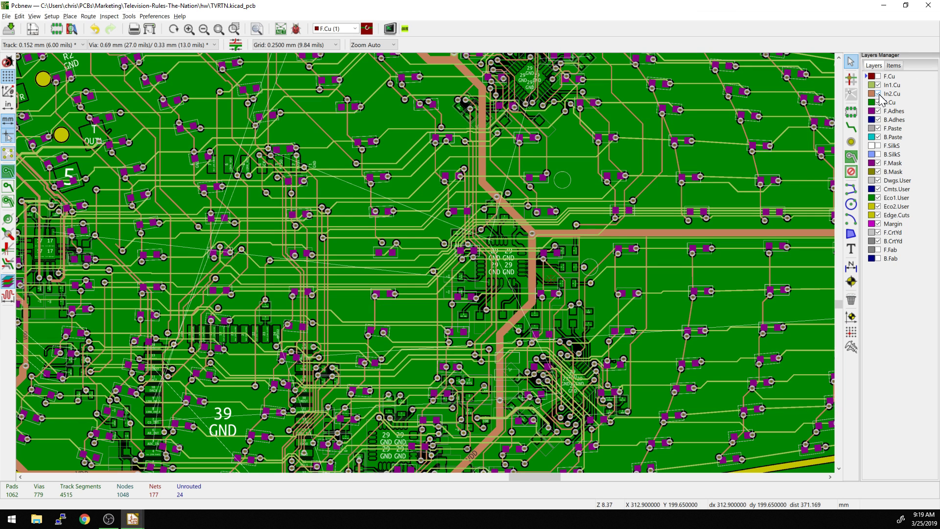
click(880, 94)
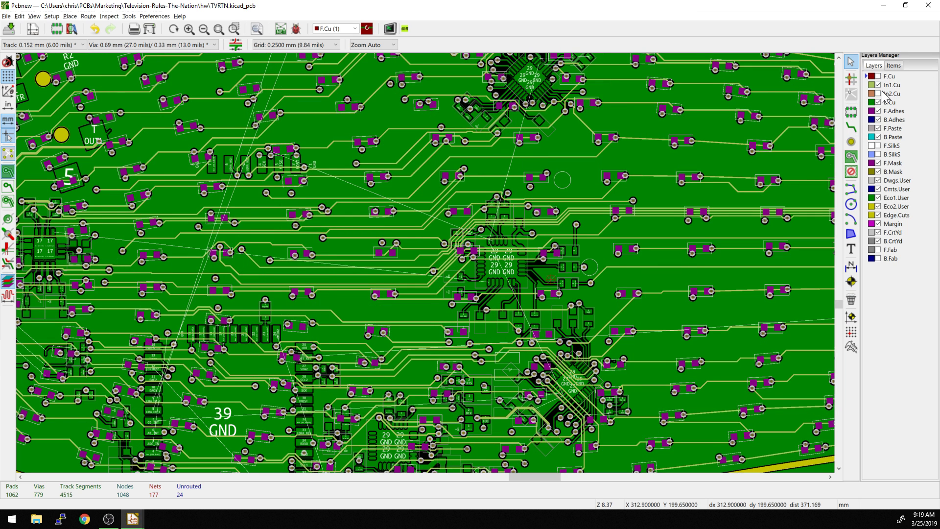
click(878, 96)
click(880, 103)
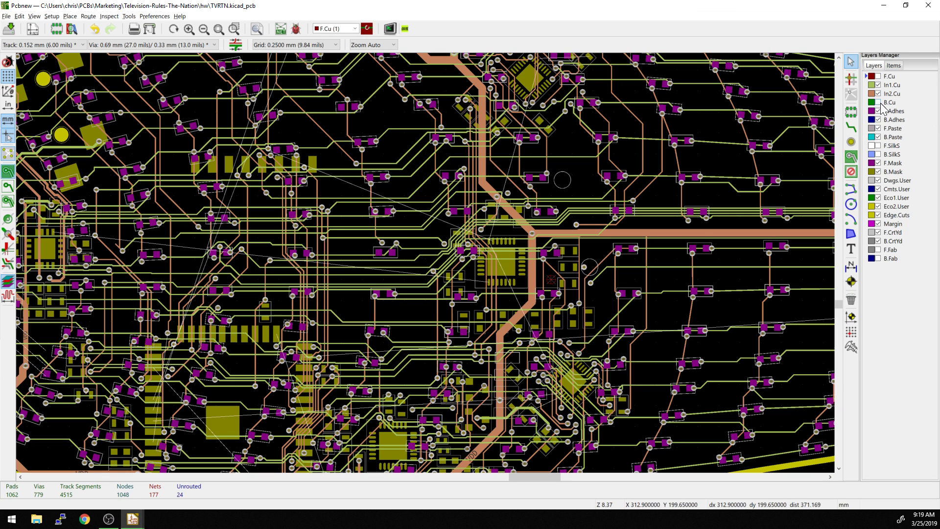
Hide the In2.Cu layer so that In1.Cu is the only copper layer displayed
middle_drag(462, 293, 447, 275)
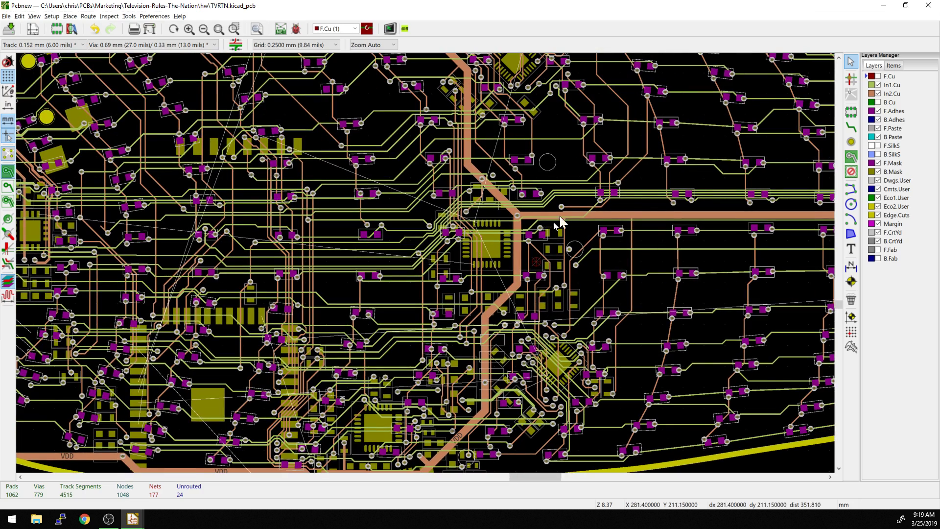
middle_drag(675, 160, 618, 210)
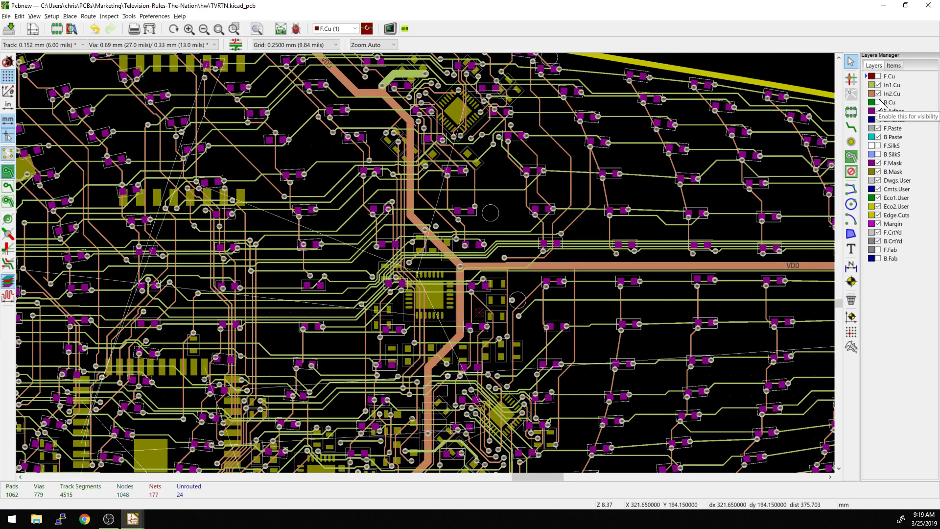
click(878, 94)
middle_drag(344, 275, 420, 259)
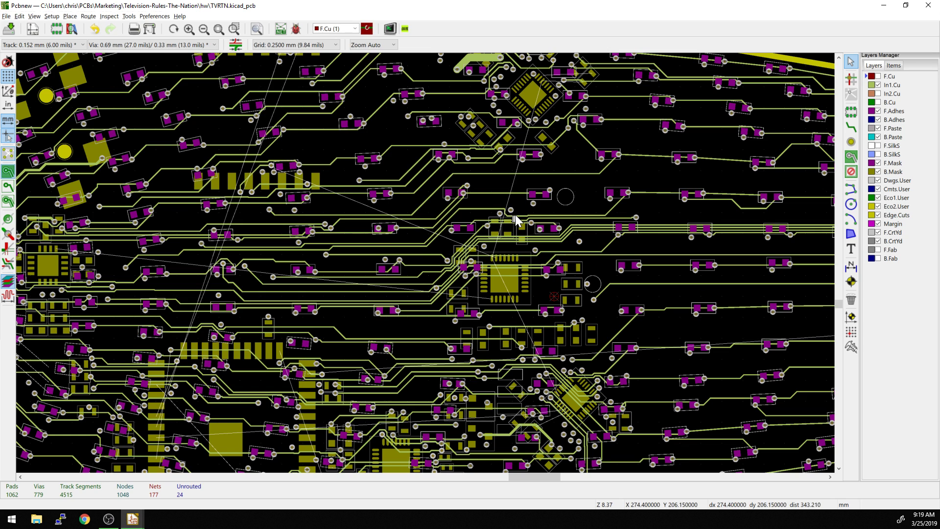
Hide the front footprints, and switch the back footprints off and on again
click(894, 66)
click(874, 77)
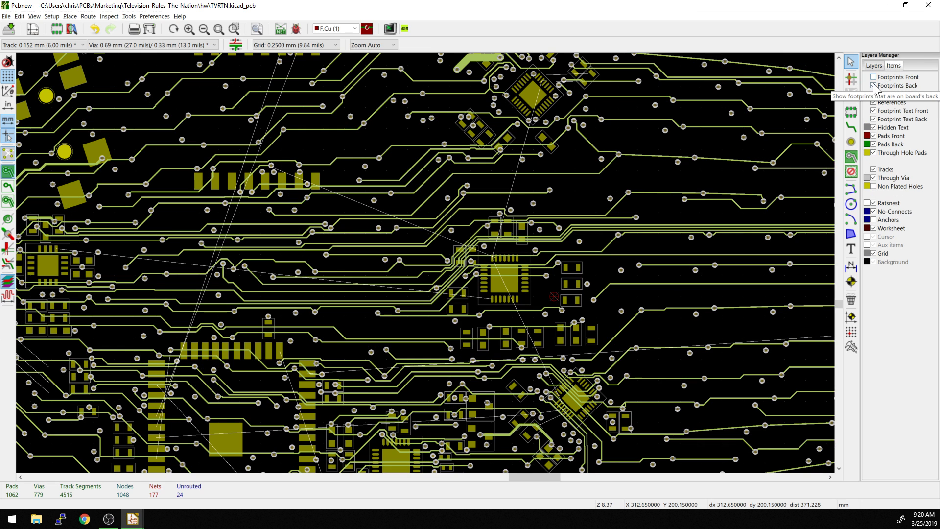
click(874, 86)
scroll(402, 260, up, 2)
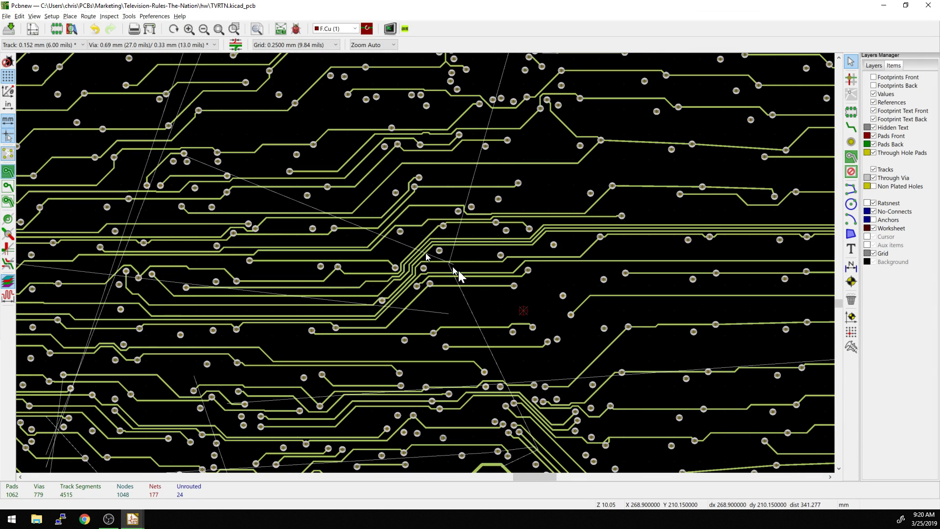
click(874, 86)
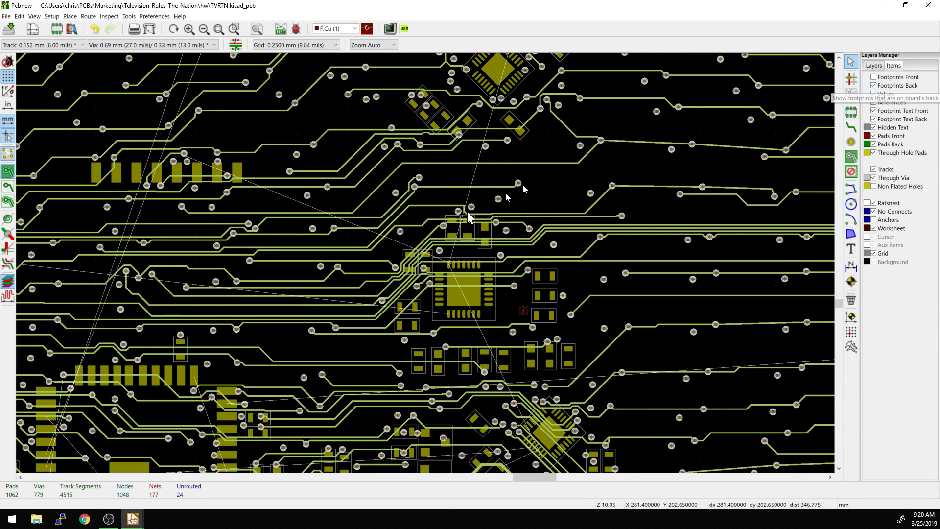
Try to route a track on B.Cu from the upper-left pad of the central chip
scroll(523, 184, up, 3)
key(x)
click(434, 302)
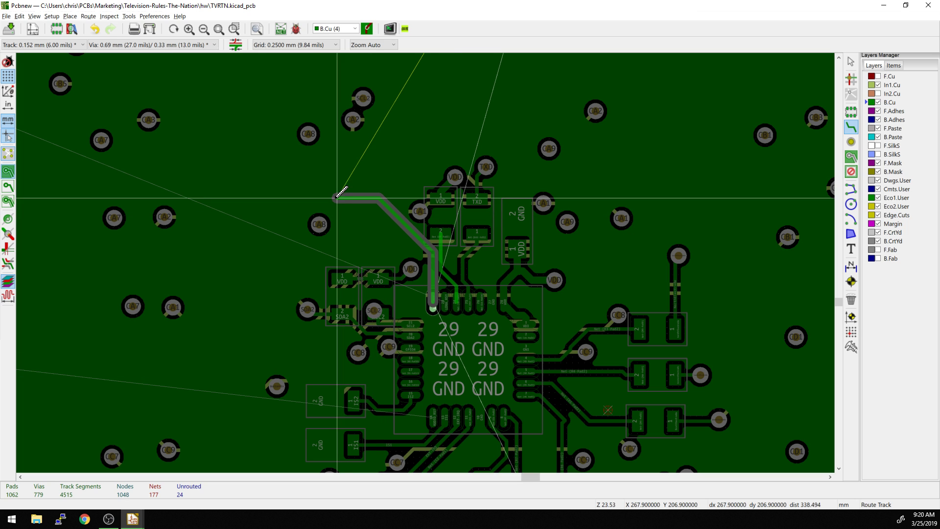
scroll(341, 177, down, 4)
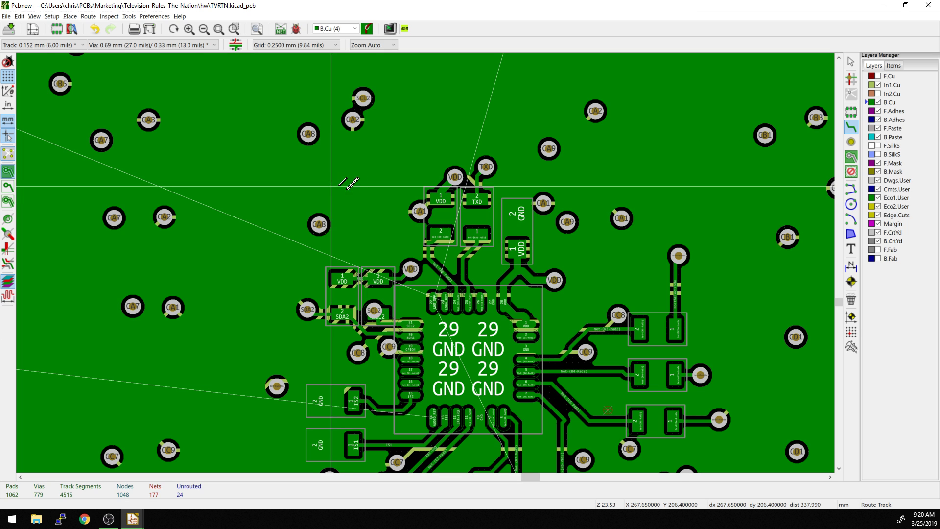
Unfill all copper zones around the central chip and refill them
scroll(266, 249, up, 5)
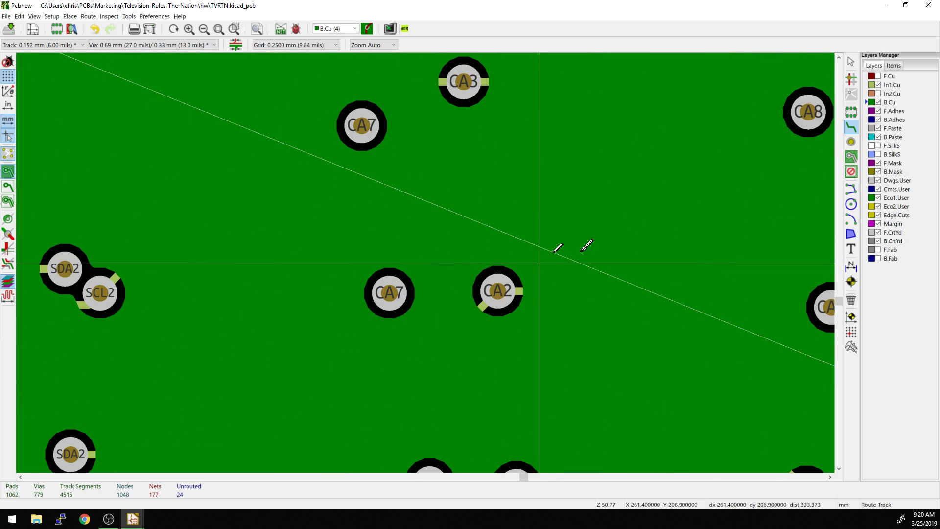
middle_drag(613, 254, 133, 270)
scroll(439, 260, down, 5)
middle_drag(490, 238, 433, 244)
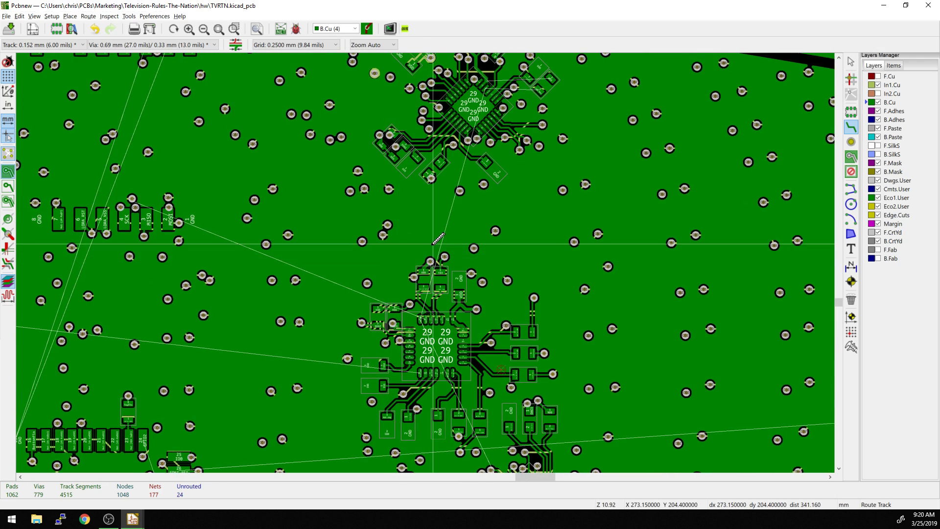
scroll(433, 242, up, 4)
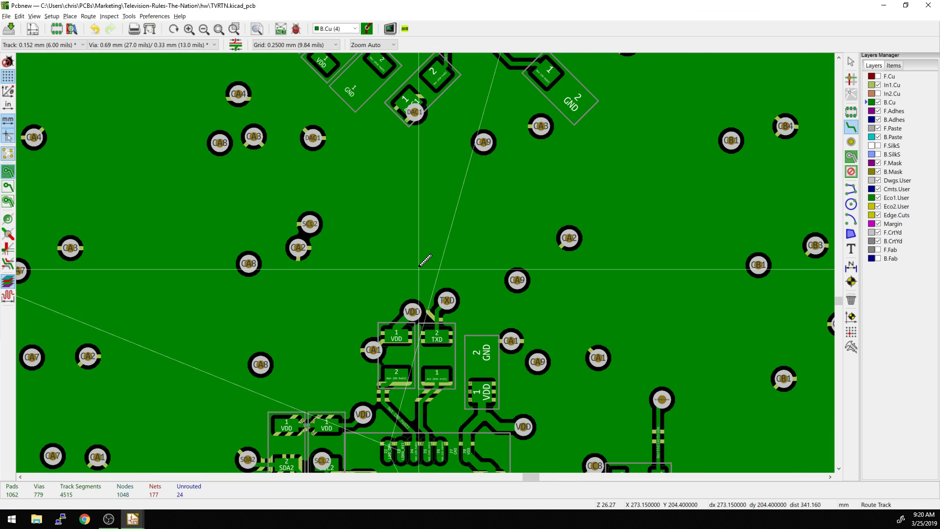
key(ctrl+b)
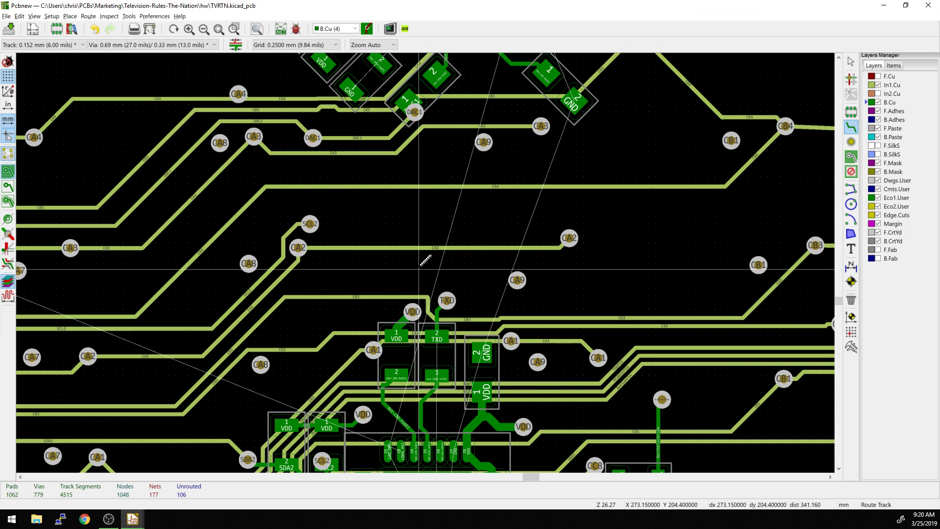
key(b)
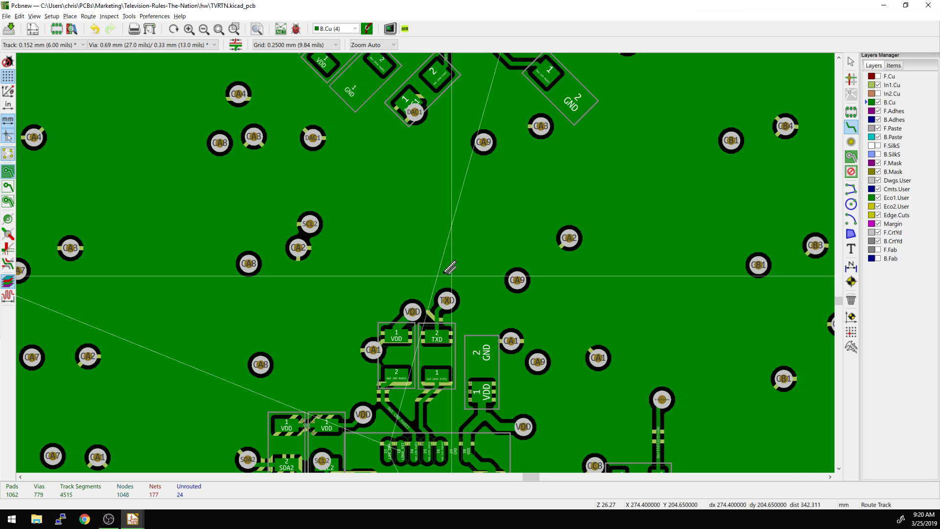
Show the In2.Cu and F.Cu layers again and leave track routing
middle_drag(448, 269, 454, 246)
scroll(443, 265, up, 1)
scroll(426, 263, down, 1)
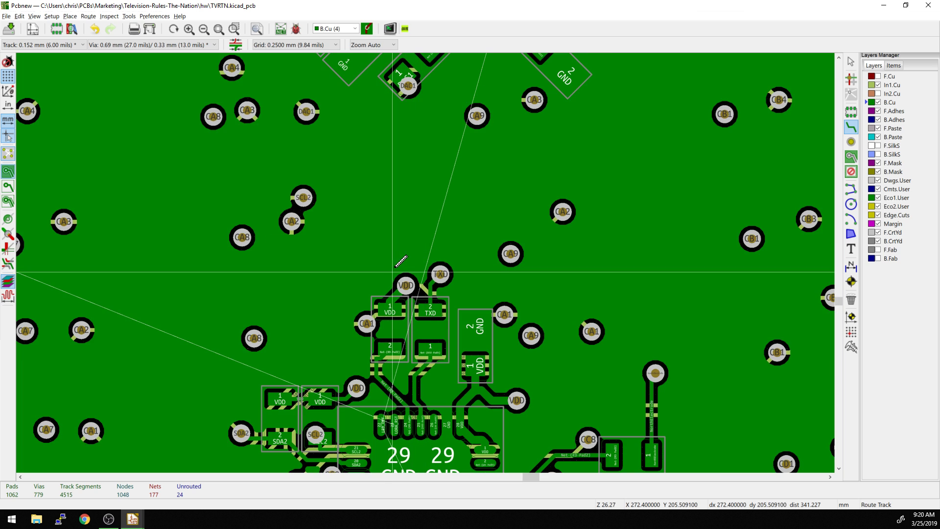
middle_drag(396, 268, 444, 278)
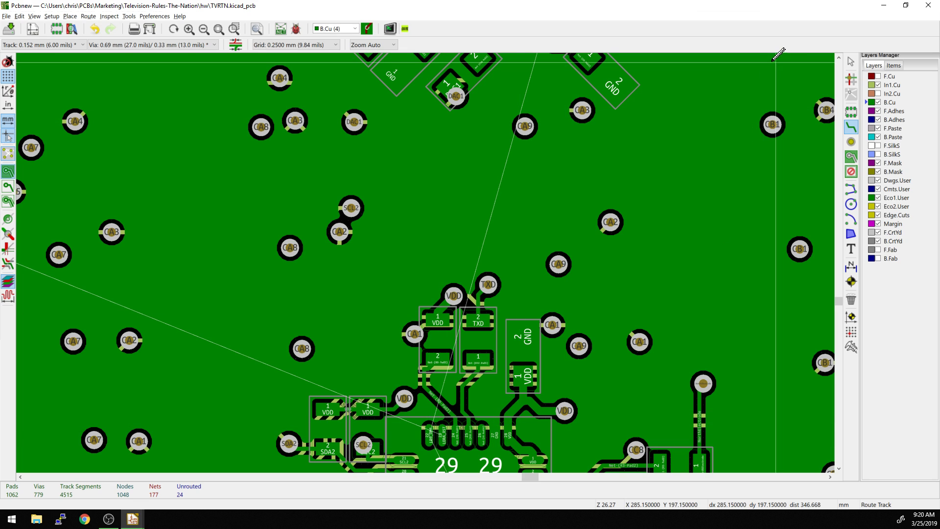
click(879, 86)
click(878, 86)
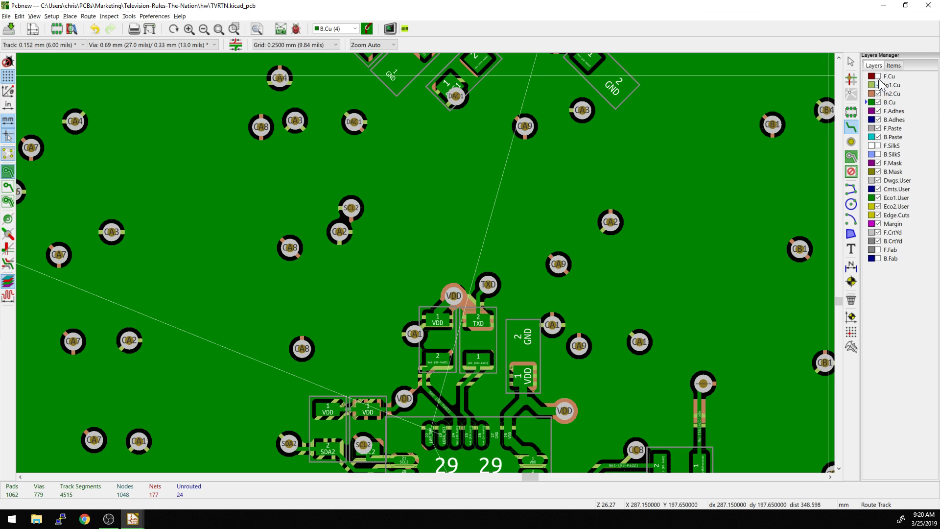
click(879, 76)
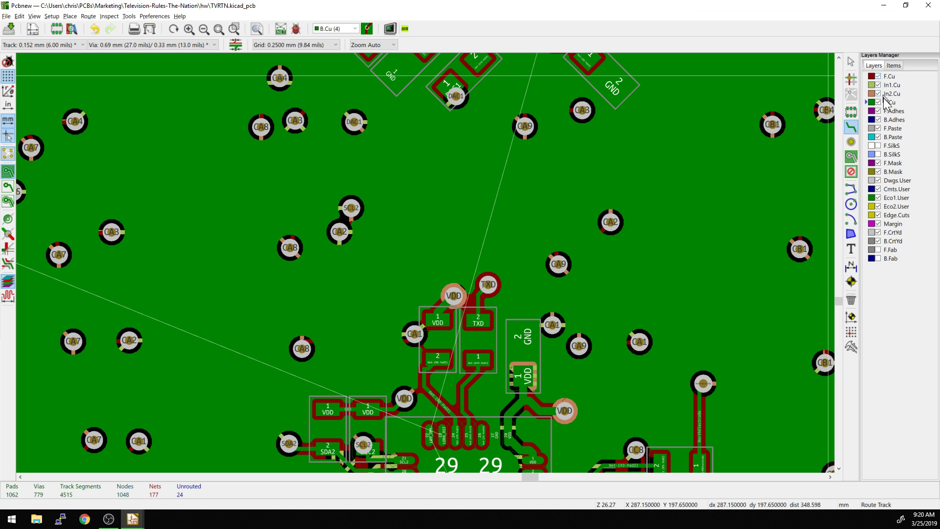
click(891, 66)
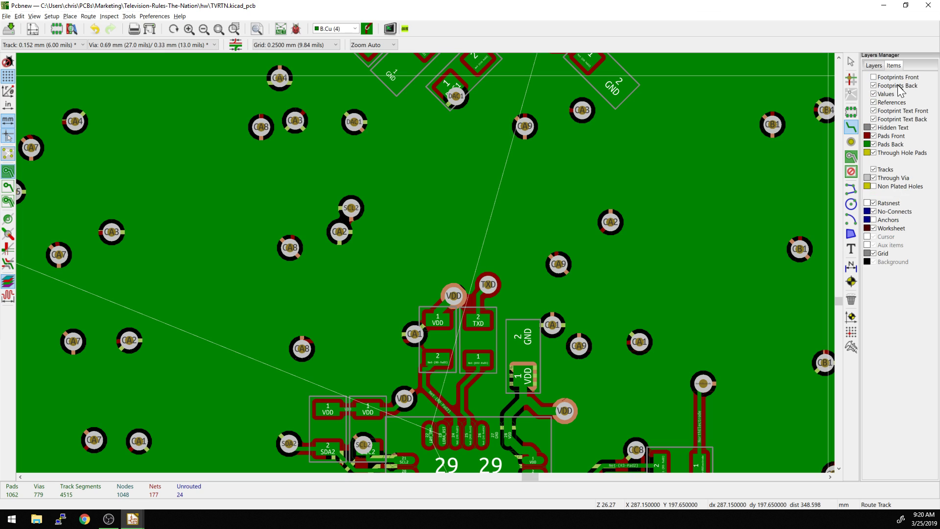
click(875, 65)
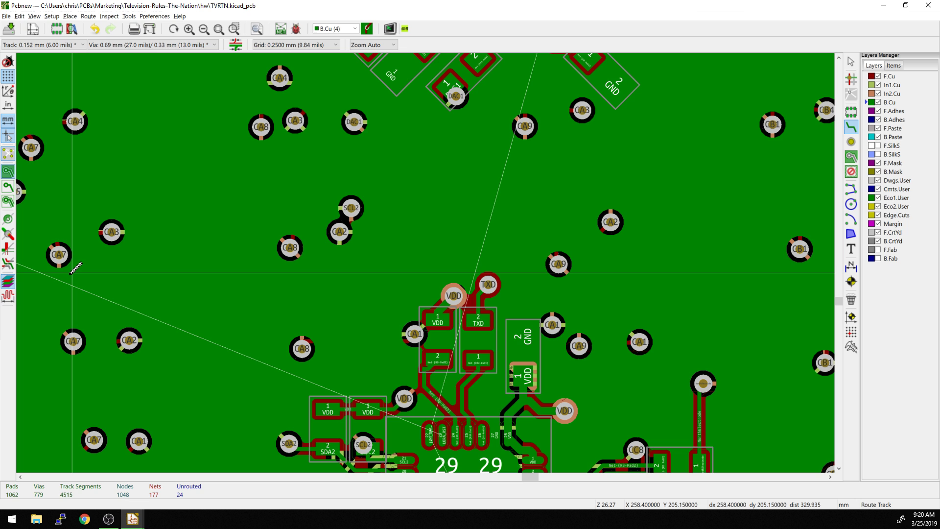
key(Escape)
Turn off the display of zone fills so that only tracks, pads and vias are drawn
mouse_move(202, 222)
middle_down()
mouse_move(263, 219)
mouse_move(169, 211)
mouse_move(216, 209)
middle_up()
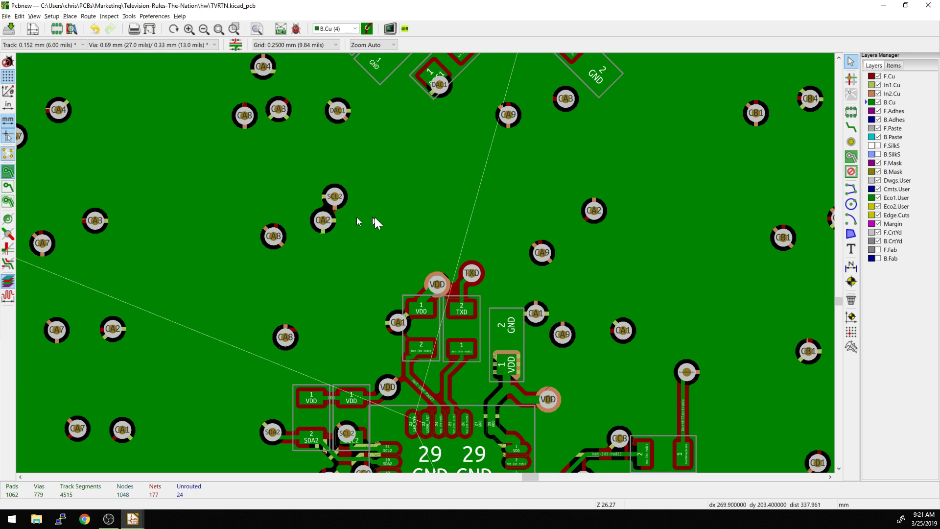
click(10, 189)
middle_drag(479, 181, 492, 369)
middle_drag(440, 132, 463, 358)
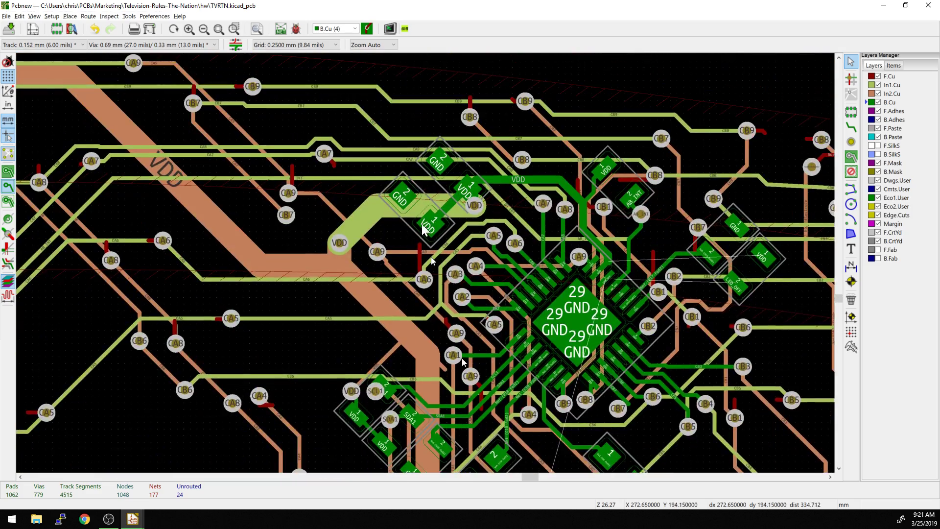
Examine the tracks, vias and zone outlines along the board's upper edge, from the rotated chip to the CON1 pads
scroll(386, 164, up, 10)
scroll(379, 162, down, 3)
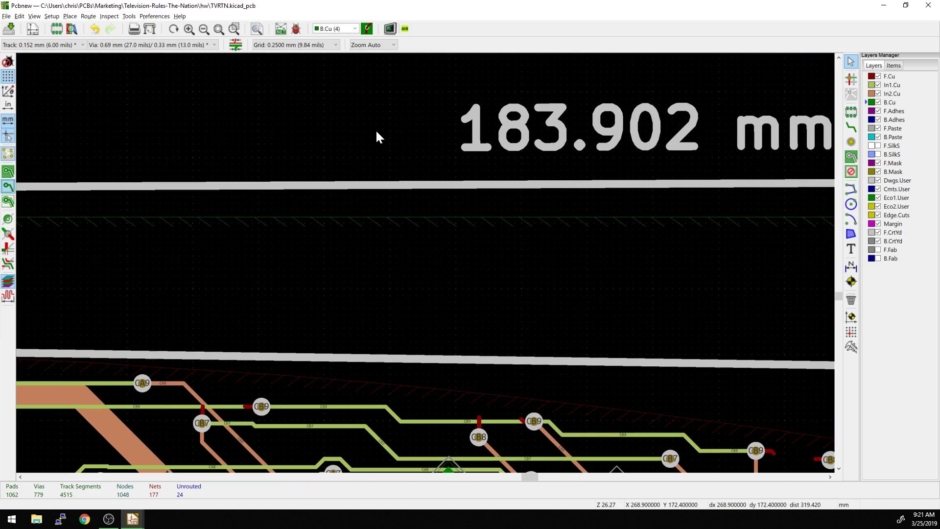
scroll(392, 294, down, 5)
scroll(424, 261, up, 3)
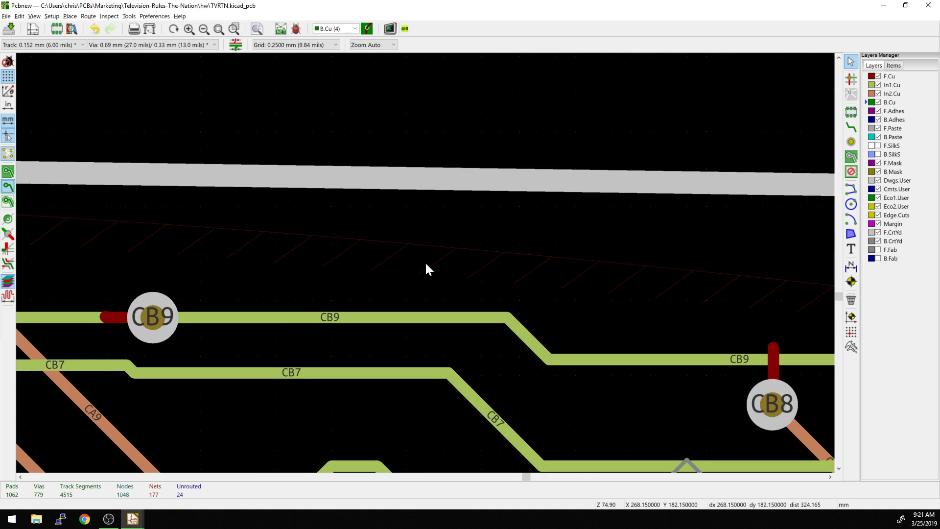
scroll(435, 280, left, 5)
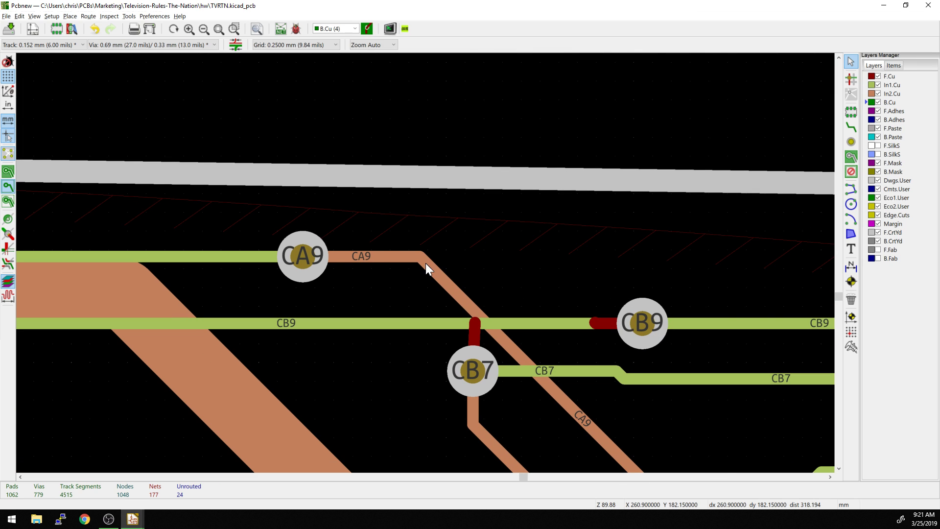
scroll(425, 263, up, 3)
scroll(425, 260, down, 4)
middle_drag(416, 263, 696, 263)
middle_drag(299, 261, 535, 233)
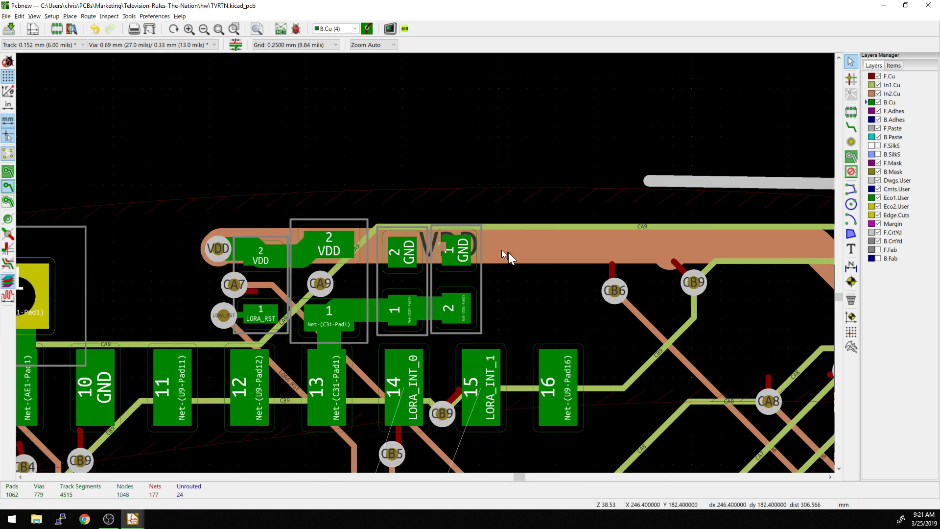
scroll(419, 260, left, 15)
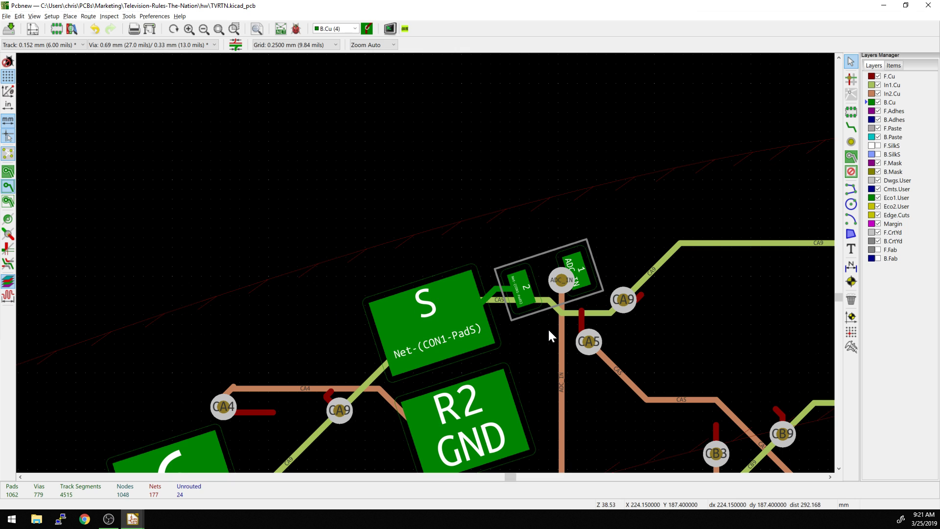
scroll(430, 268, down, 5)
scroll(430, 269, up, 3)
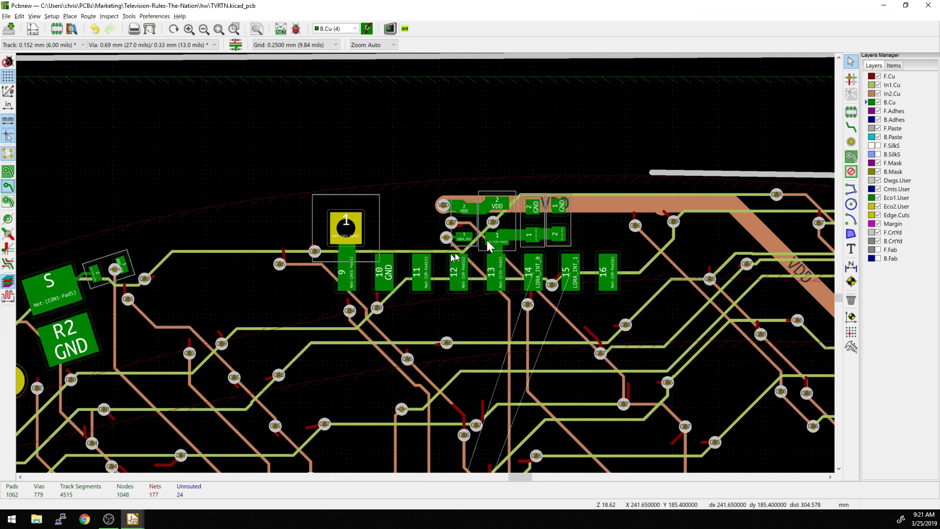
Select the /NorthElectrode zone outline on F.Cu above the wide VDD track
scroll(472, 252, up, 3)
click(410, 215)
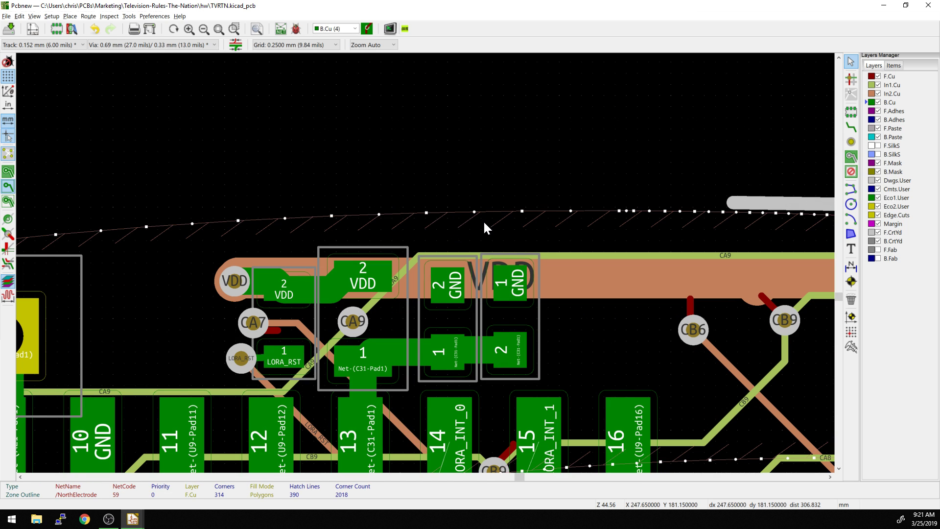
middle_drag(510, 242, 395, 181)
Refill all zones and display only the outlines of the filled areas
key(b)
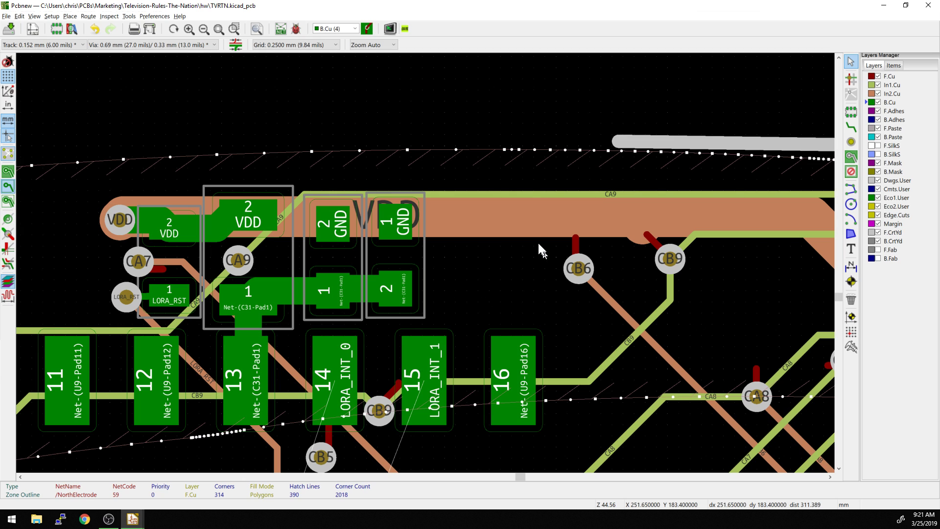
key(b)
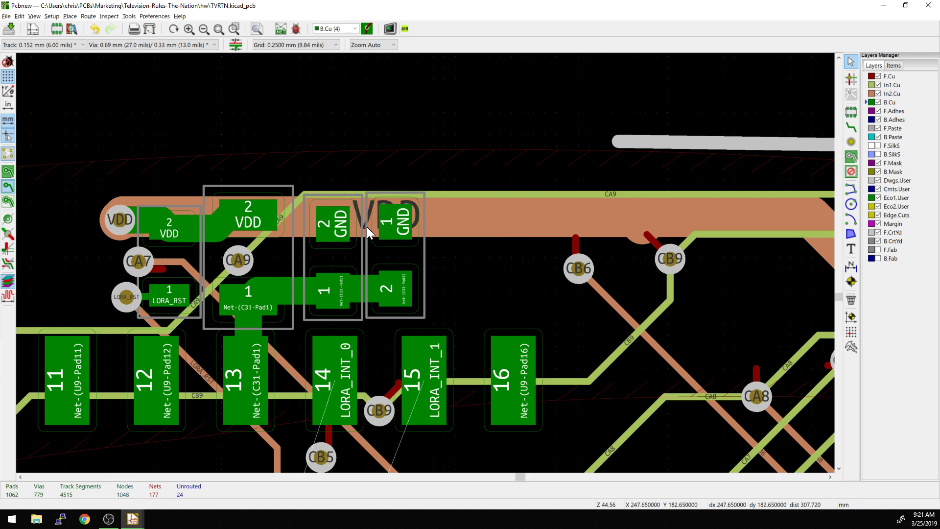
click(12, 196)
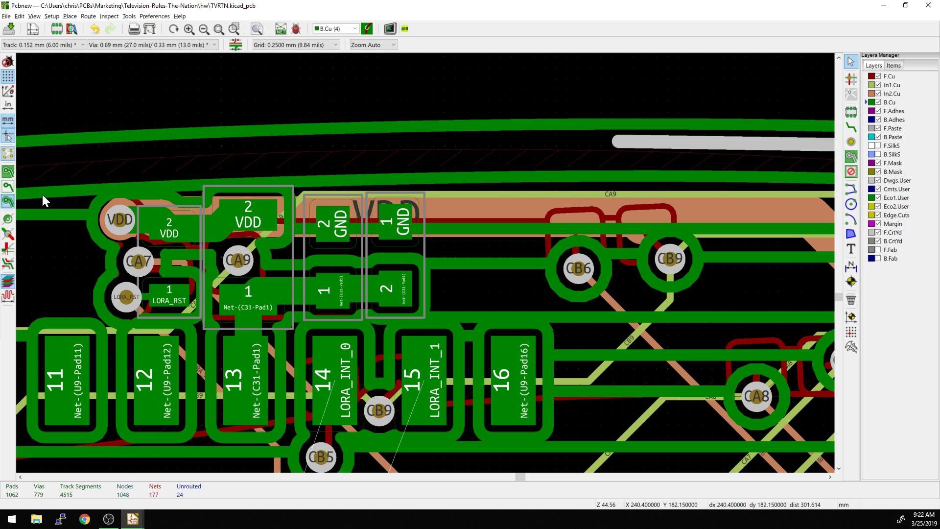
Switch the zones to filled display and back to outline display around the pads by the VDD track
click(8, 174)
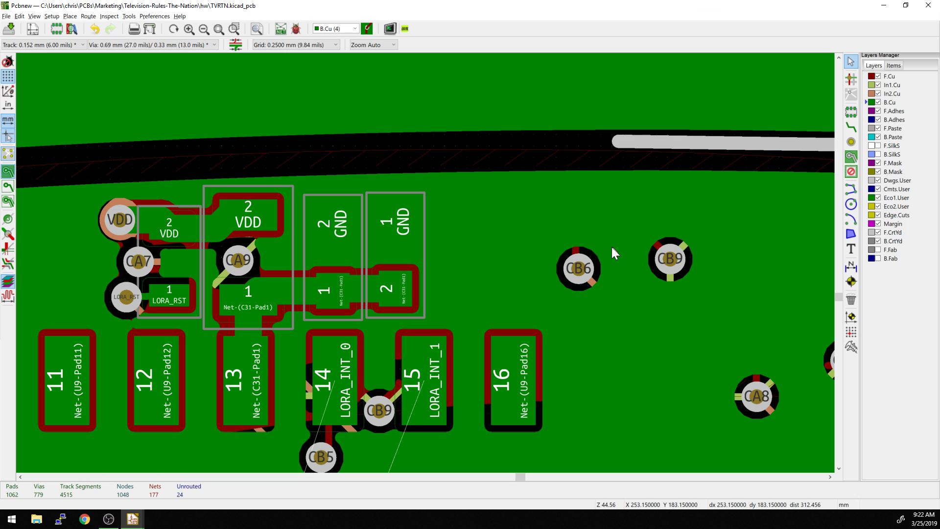
click(8, 202)
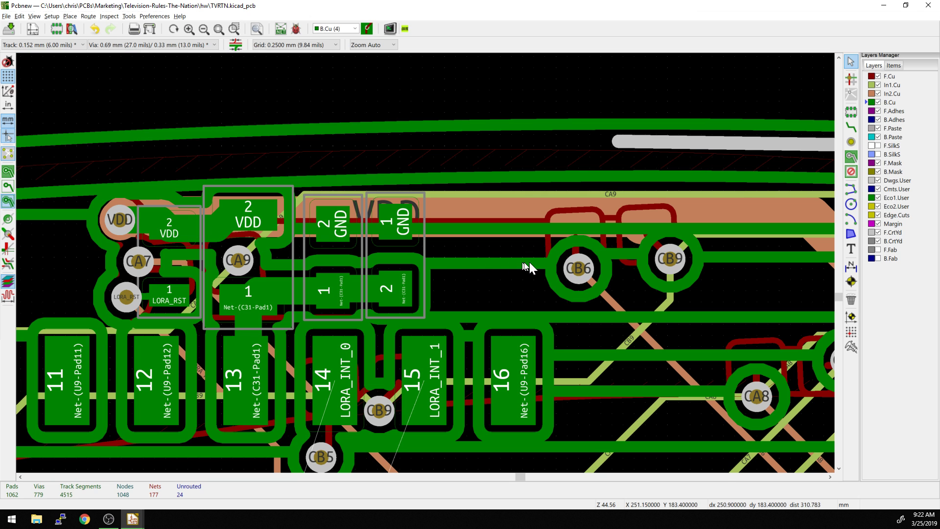
middle_drag(730, 264, 520, 249)
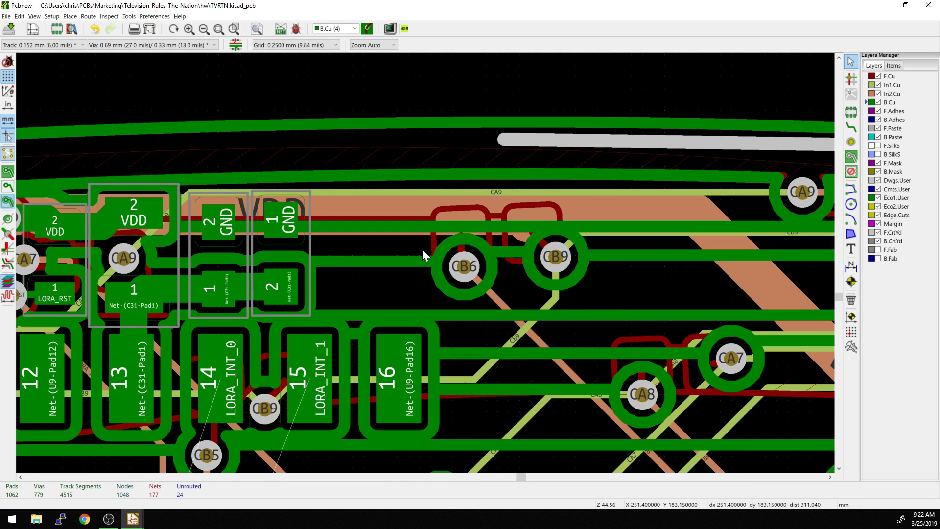
Show the filled areas of the zones, remove the fill from all zones and refill them
click(7, 172)
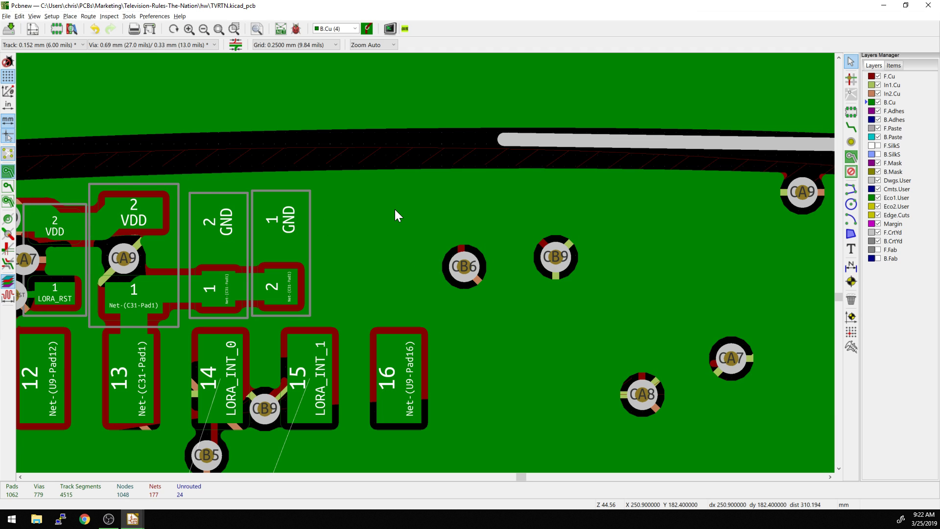
key(ctrl+b)
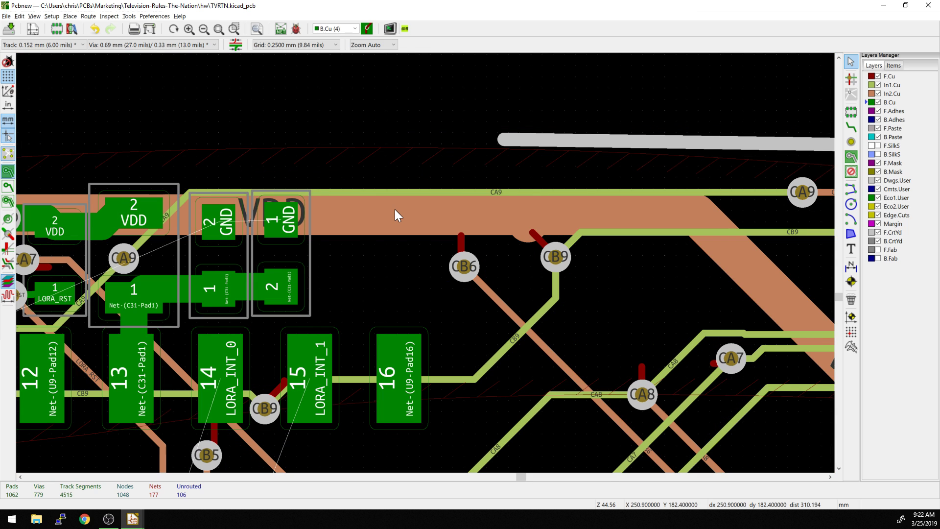
key(b)
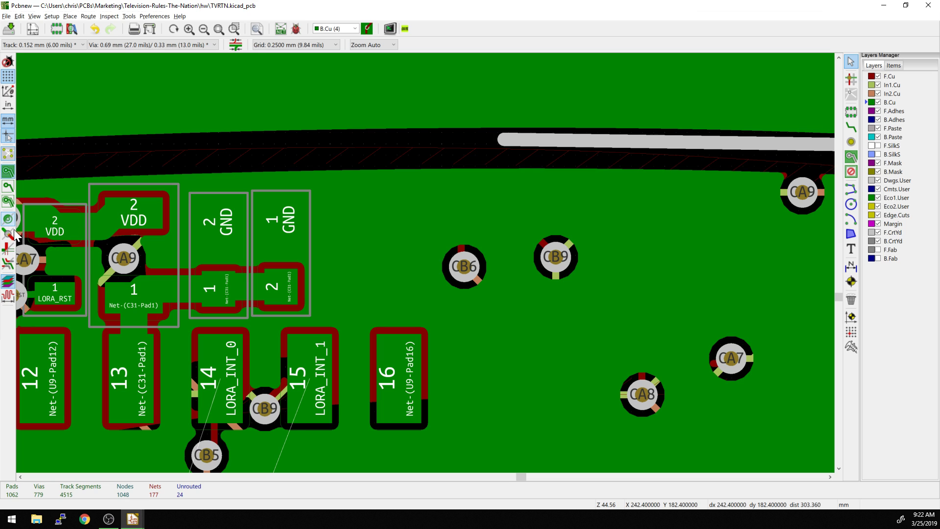
Show the pads in outline mode, examine pads 10 to 16 and the parts above them, and return the pads to fill mode
click(14, 231)
key(F4)
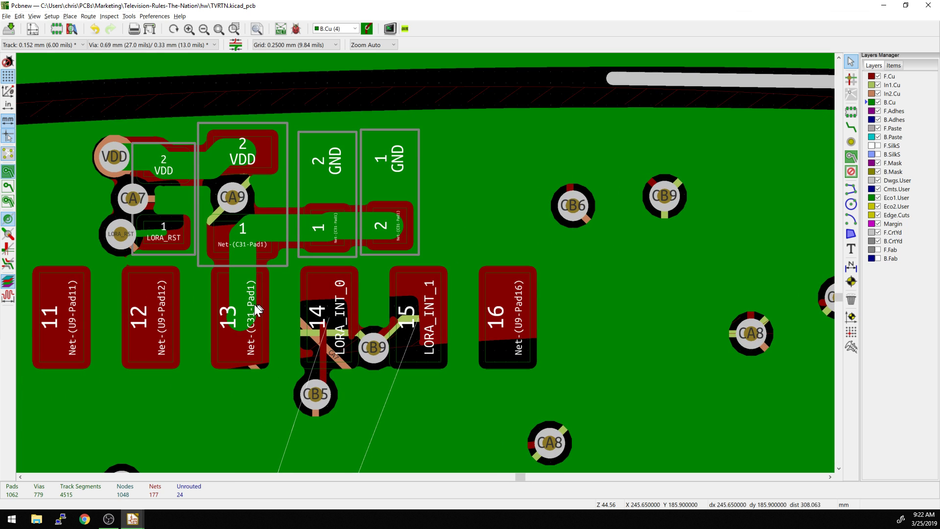
scroll(238, 316, up, 1)
middle_drag(431, 242, 424, 285)
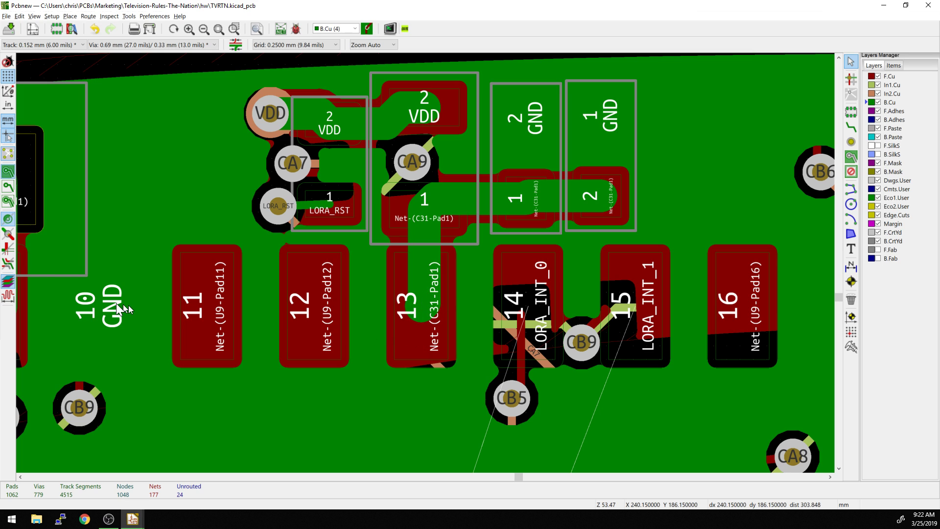
scroll(459, 274, up, 1)
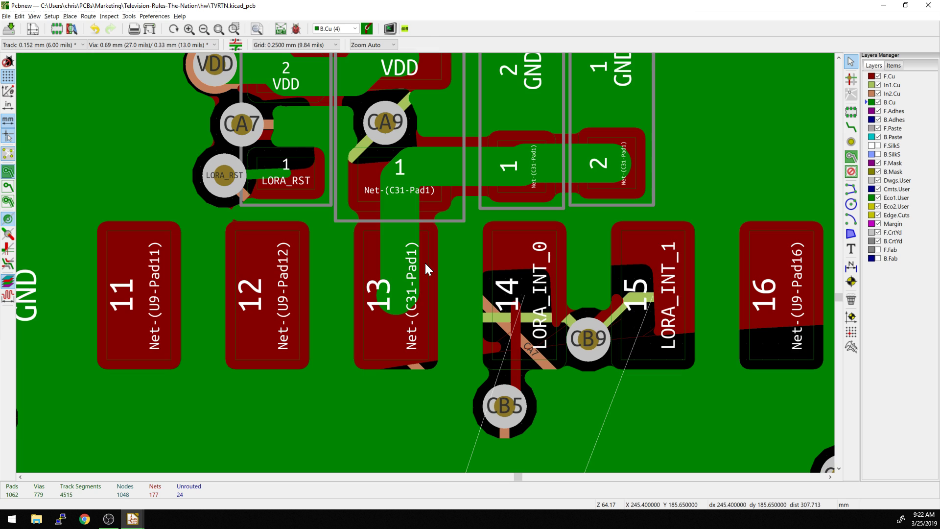
middle_drag(421, 262, 351, 333)
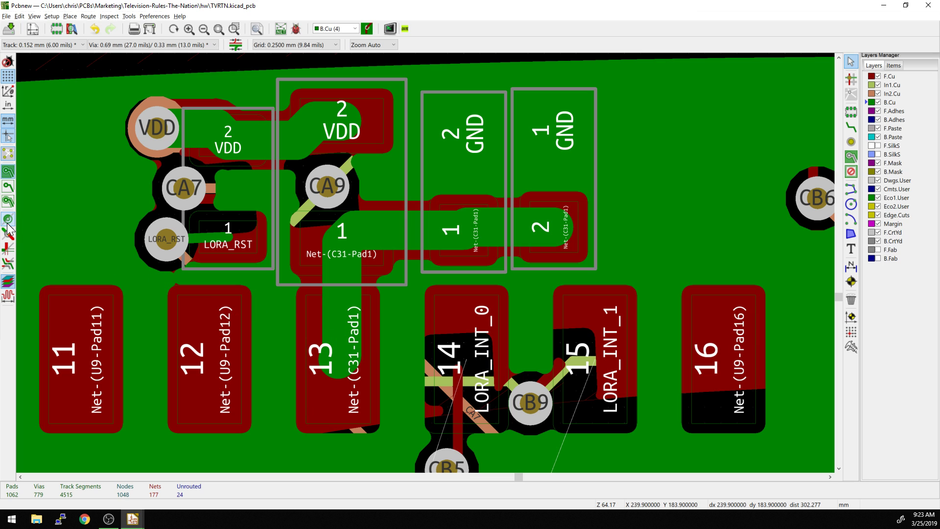
key(h)
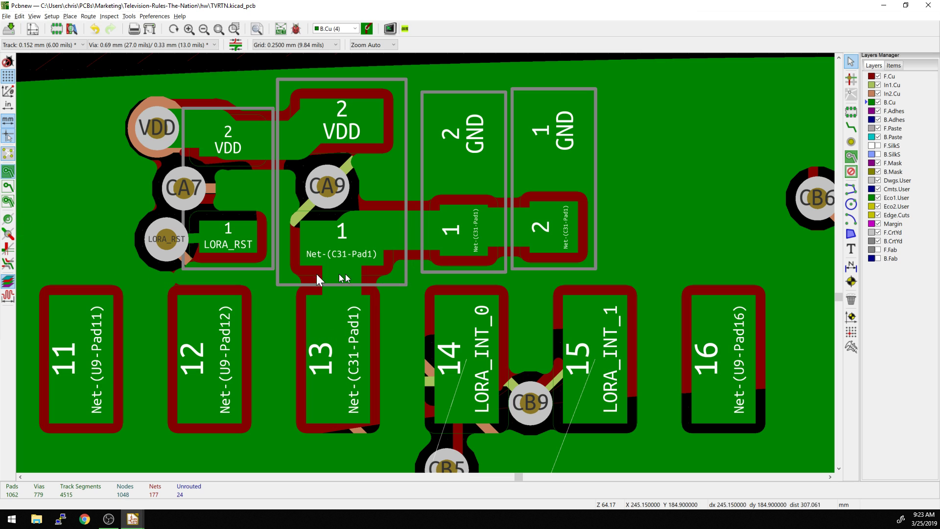
Switch the vias to outline mode and back to fill mode
click(14, 237)
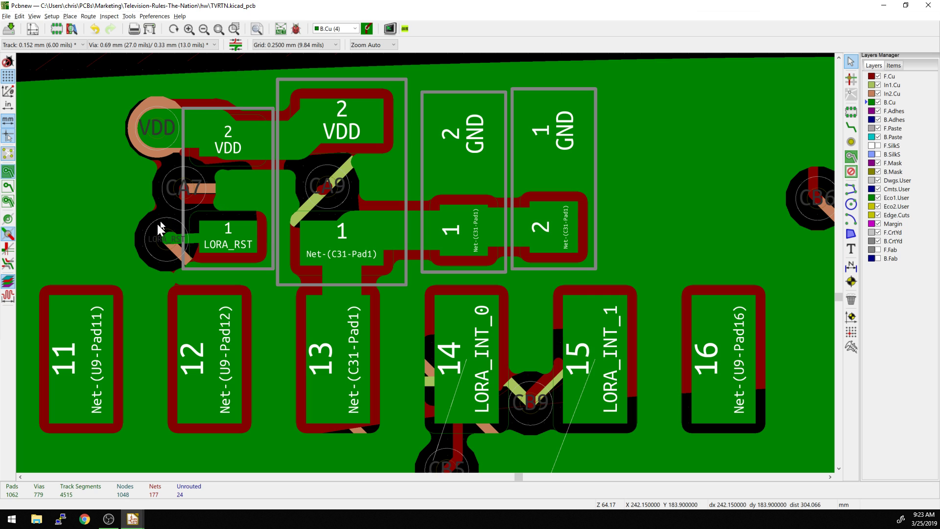
click(9, 233)
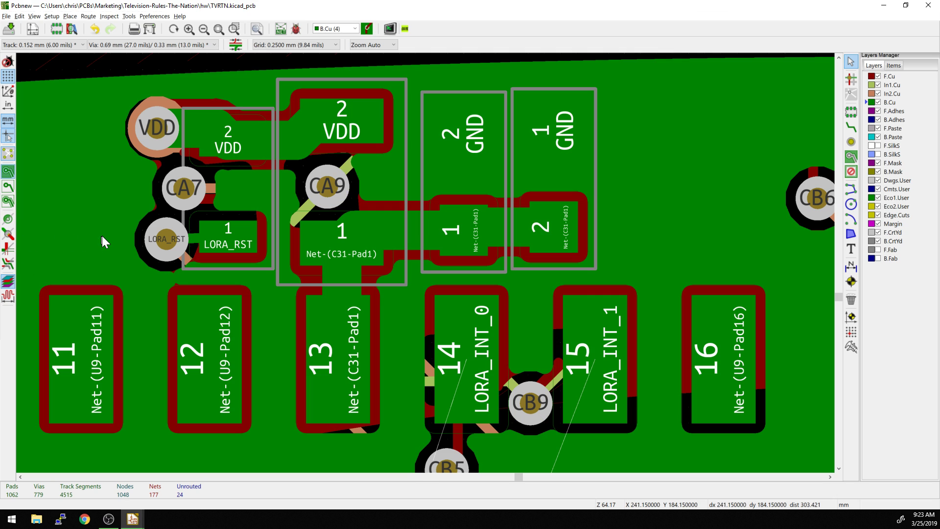
Display the tracks in outline mode, make In1.Cu the active layer and examine the CA9 track
click(7, 249)
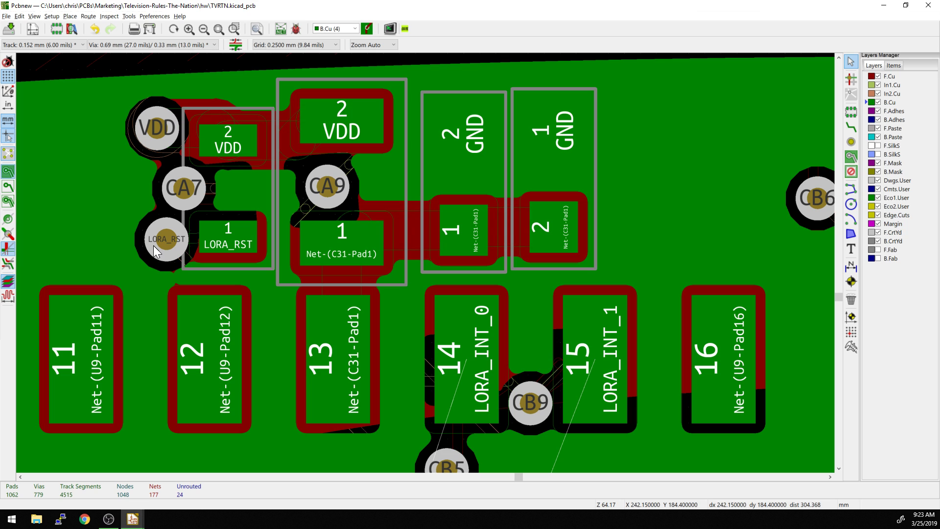
key(F5)
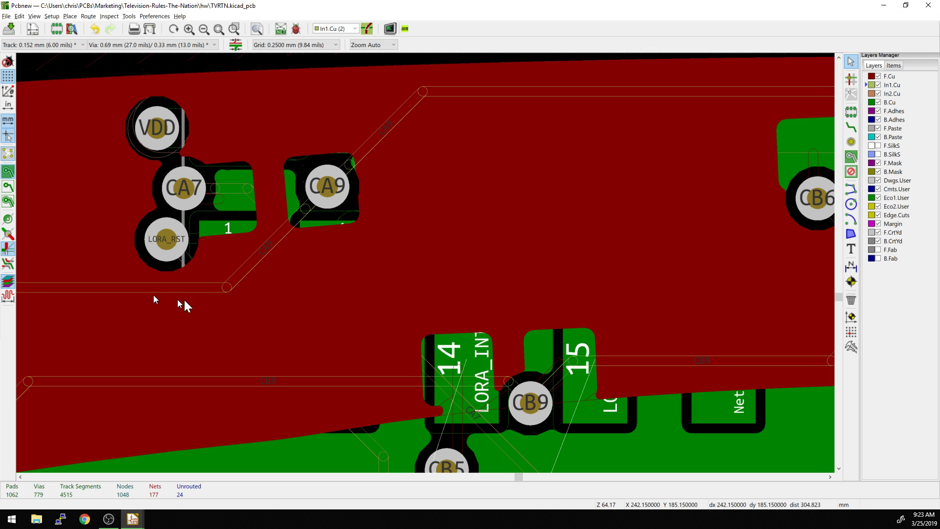
scroll(439, 81, up, 5)
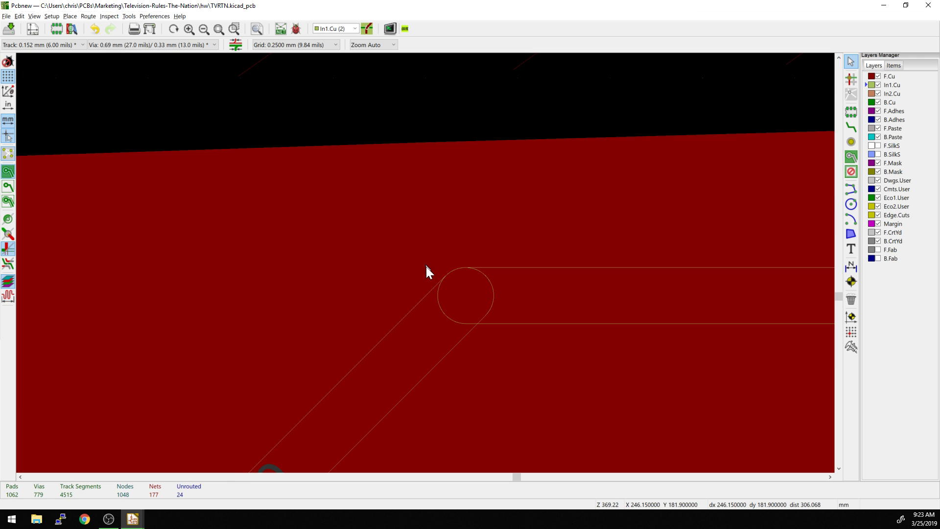
scroll(463, 312, down, 5)
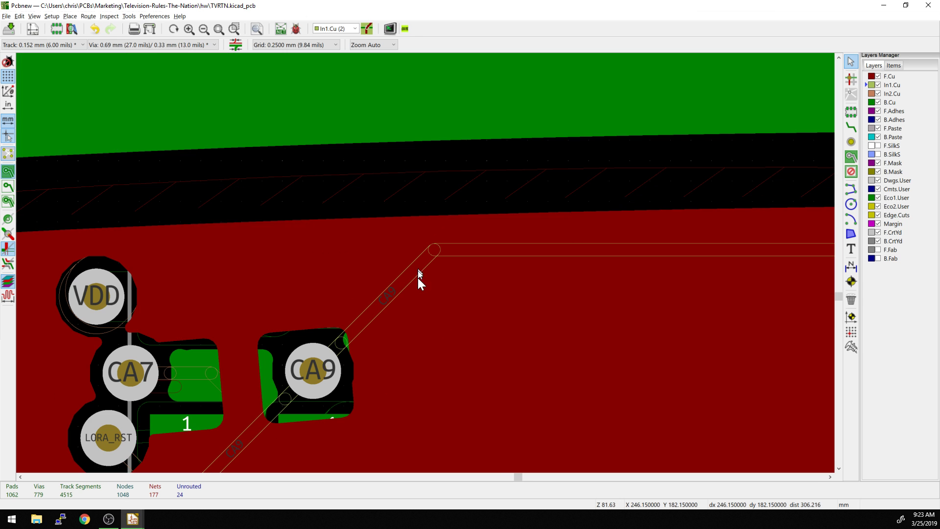
middle_drag(439, 351, 386, 221)
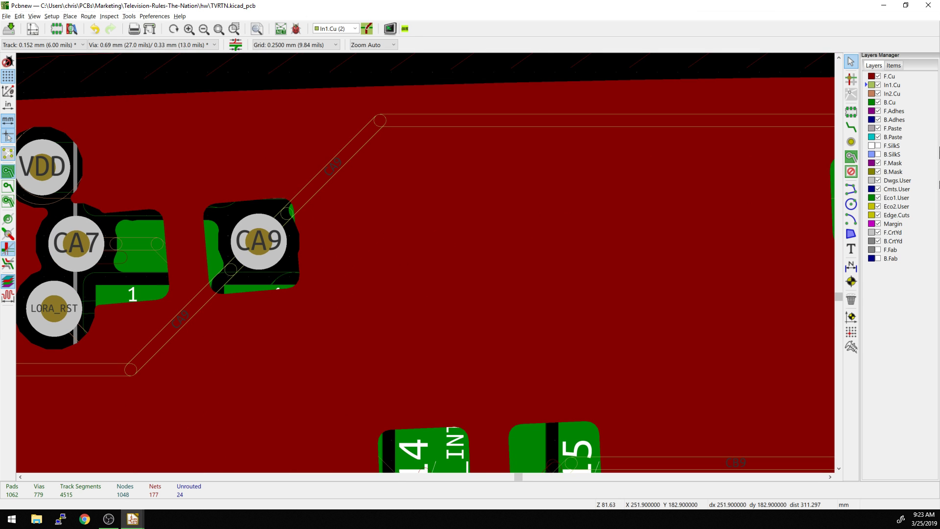
Hide the F.Cu and B.Cu layers together with the front and back footprints
click(878, 76)
click(878, 102)
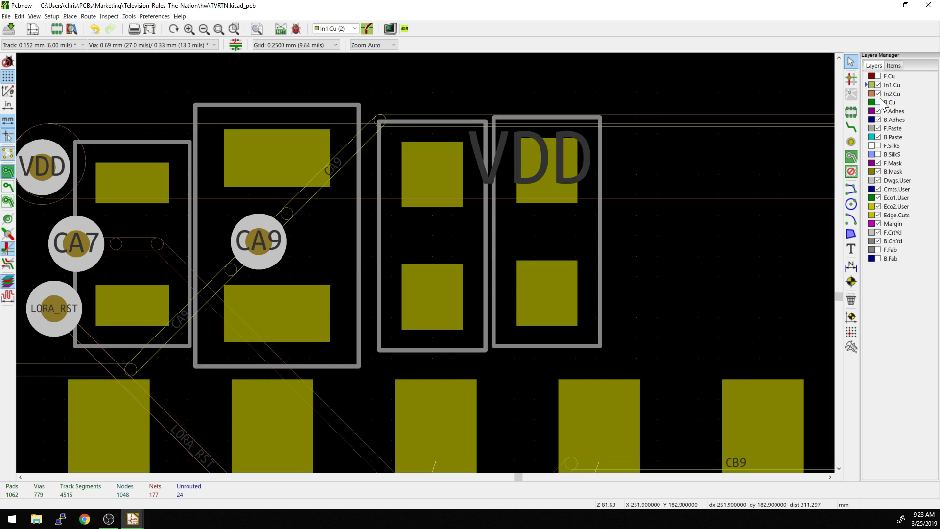
click(894, 65)
click(874, 85)
scroll(424, 272, down, 3)
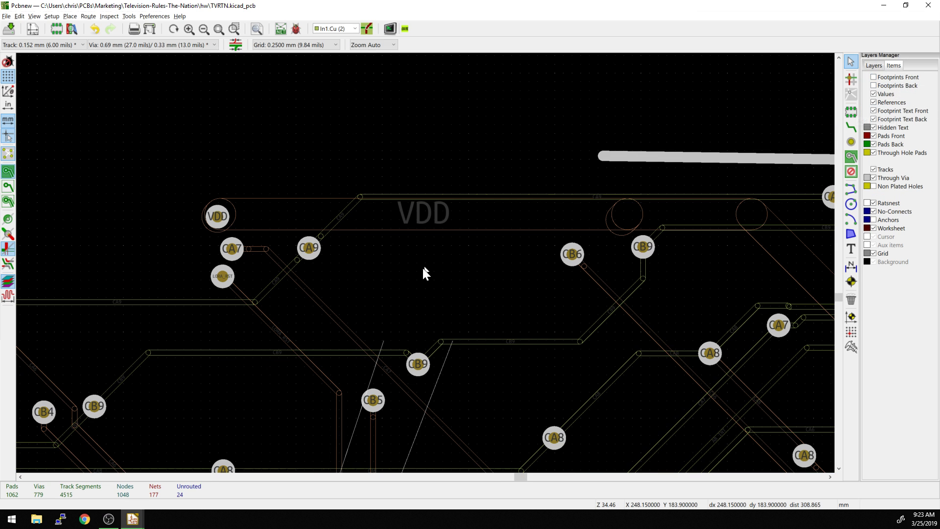
Examine the outlined inner-layer tracks and their rounded segment ends around the SCL2, CA2 and CA8 vias
scroll(426, 263, down, 3)
middle_drag(419, 267, 330, 173)
middle_drag(592, 360, 426, 266)
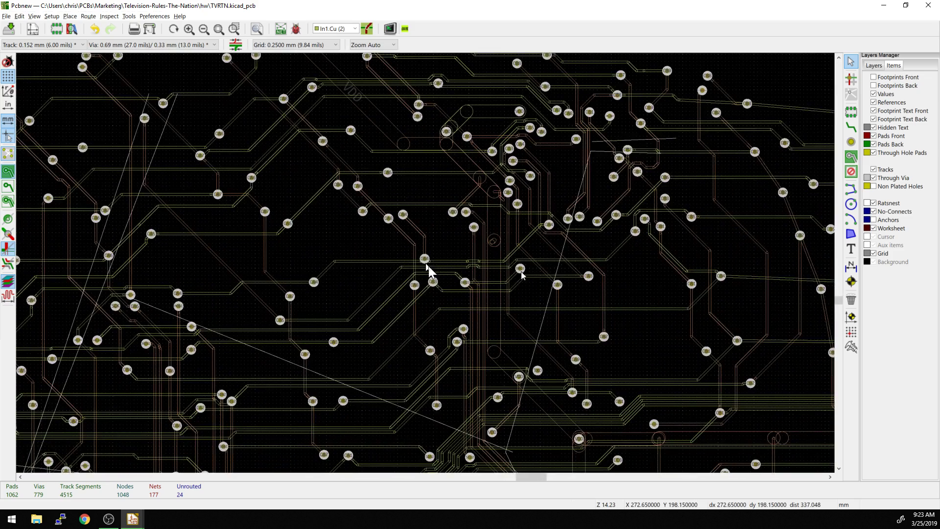
scroll(521, 272, up, 3)
scroll(467, 314, up, 5)
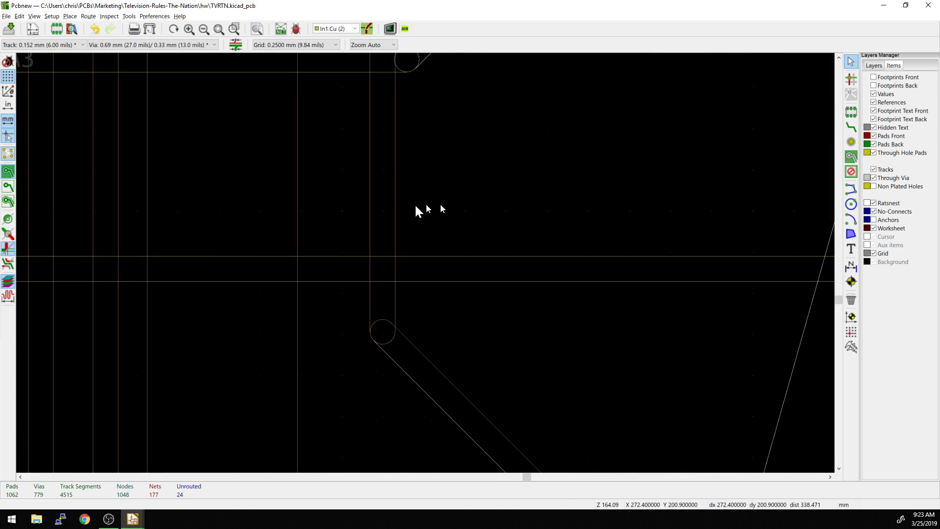
scroll(459, 251, down, 4)
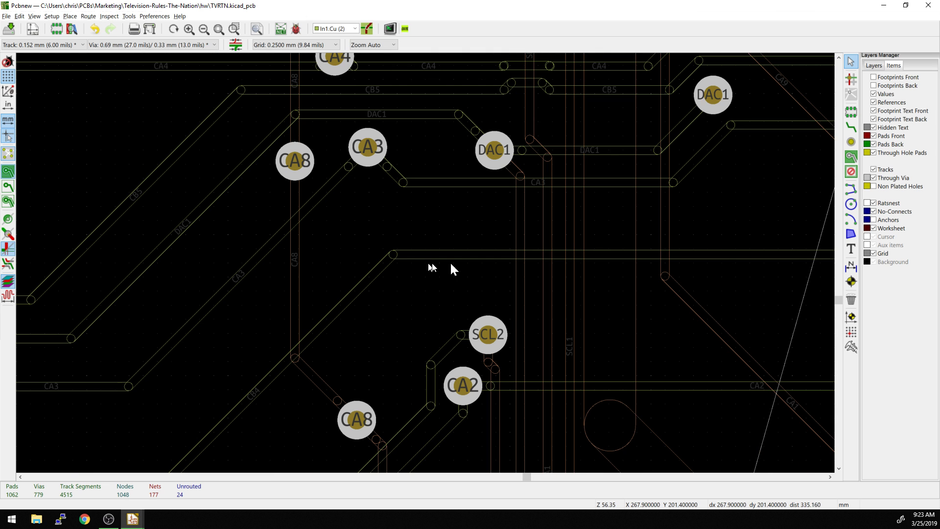
scroll(451, 315, up, 7)
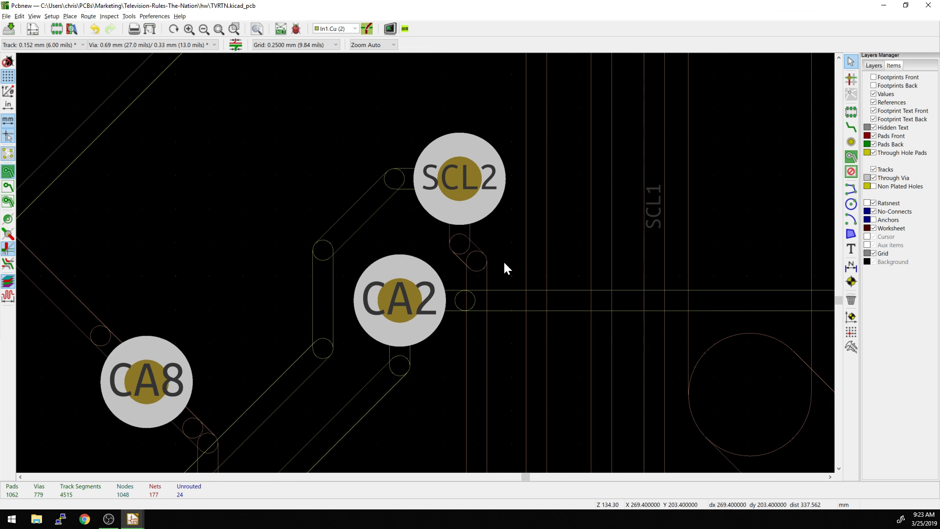
scroll(419, 265, down, 3)
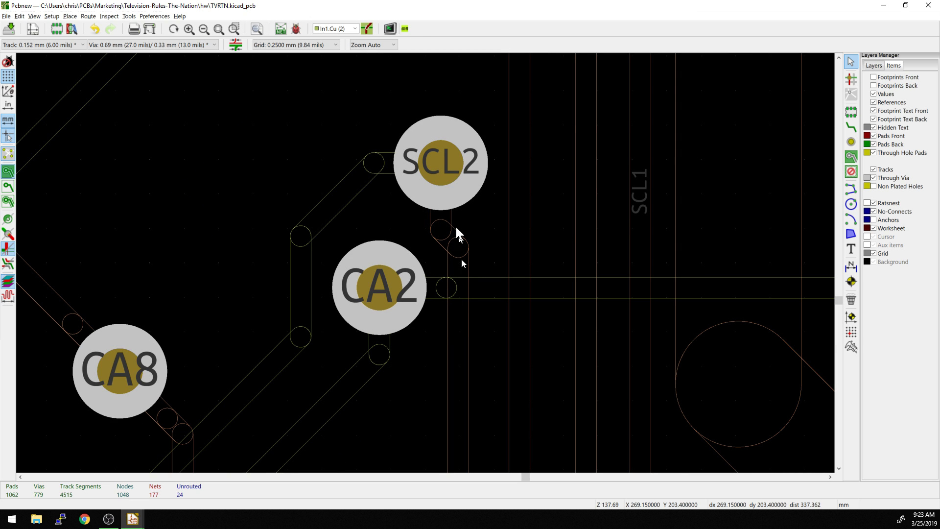
middle_drag(417, 290, 522, 141)
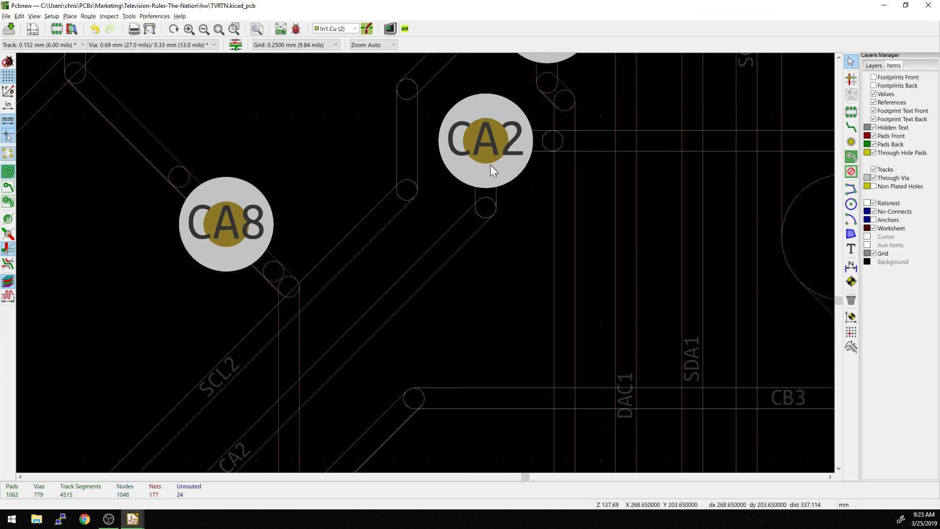
scroll(426, 264, up, 3)
scroll(487, 224, down, 3)
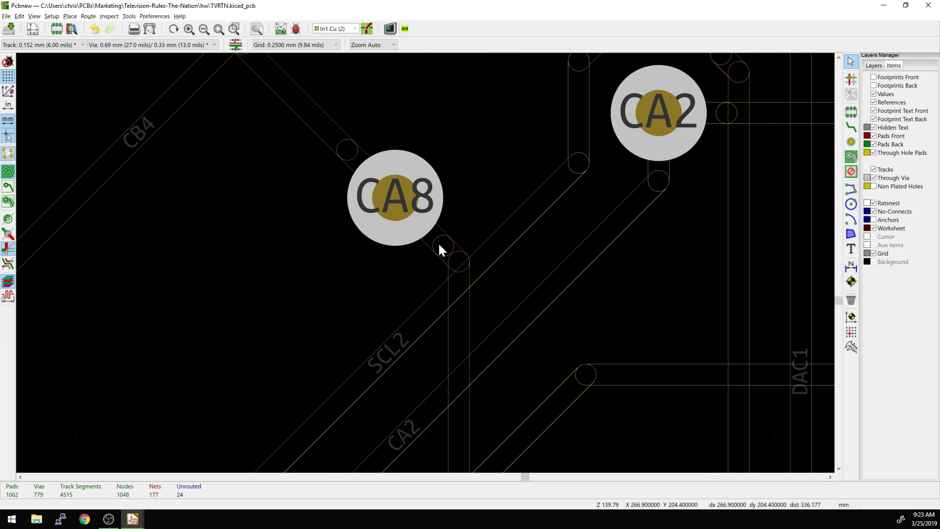
Select the short /CA8 track segment on In2.Cu beside the CA8 via and inspect how it joins its neighbours
scroll(440, 248, up, 5)
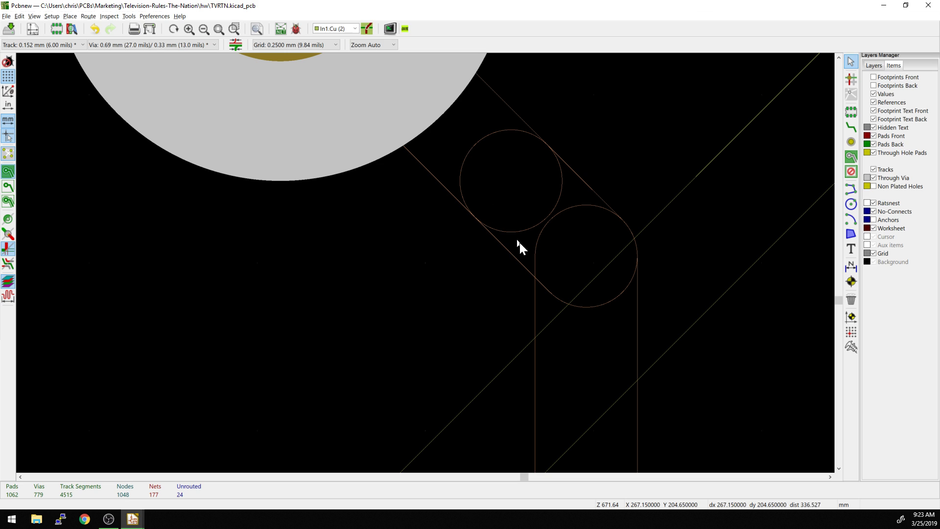
click(447, 129)
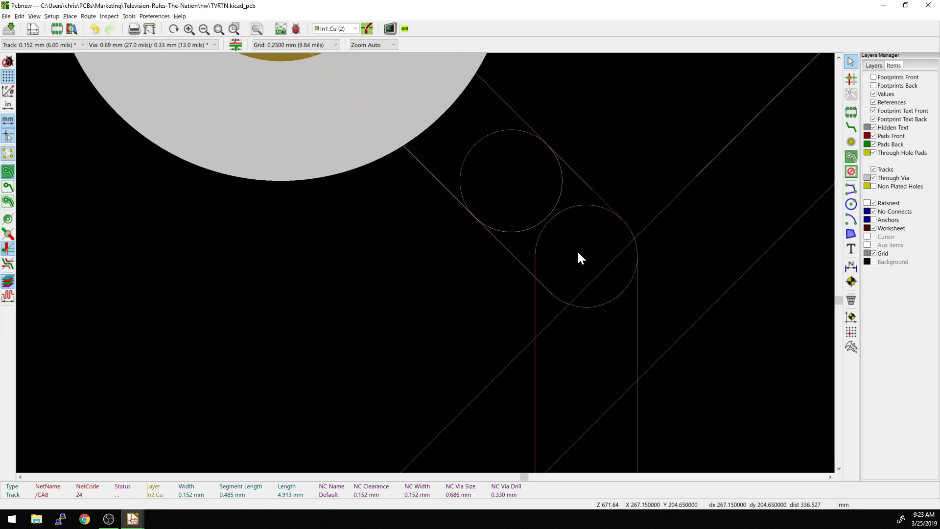
scroll(426, 267, down, 7)
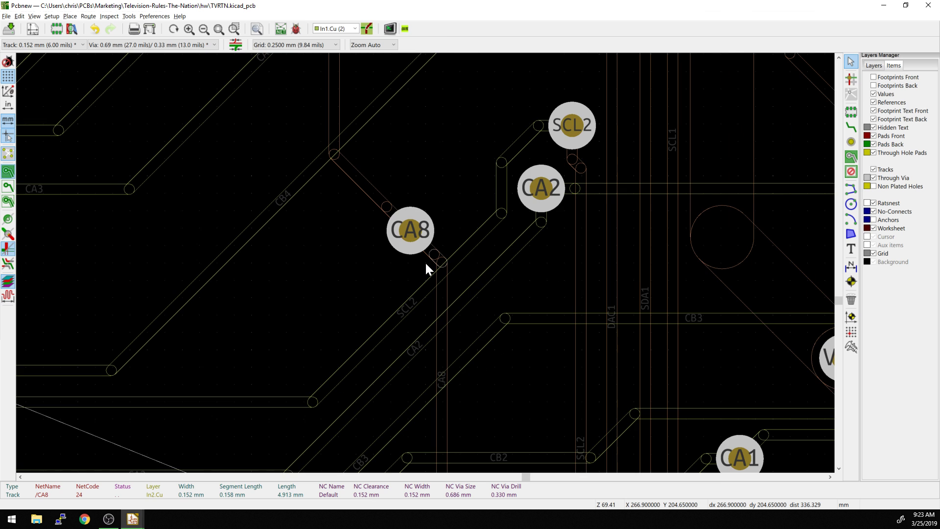
scroll(426, 265, up, 3)
scroll(426, 264, down, 3)
middle_drag(566, 271, 496, 244)
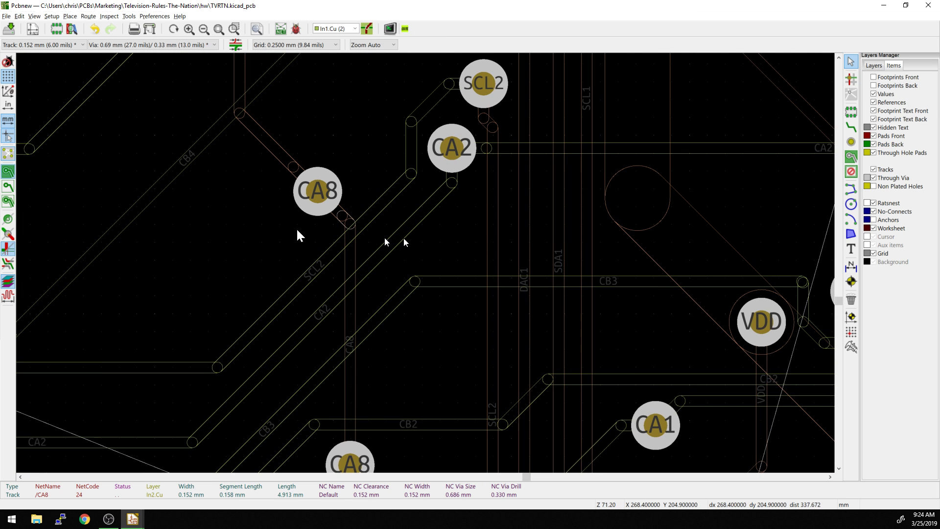
Return the tracks to fill mode and show the back and front footprints again
click(7, 248)
click(874, 86)
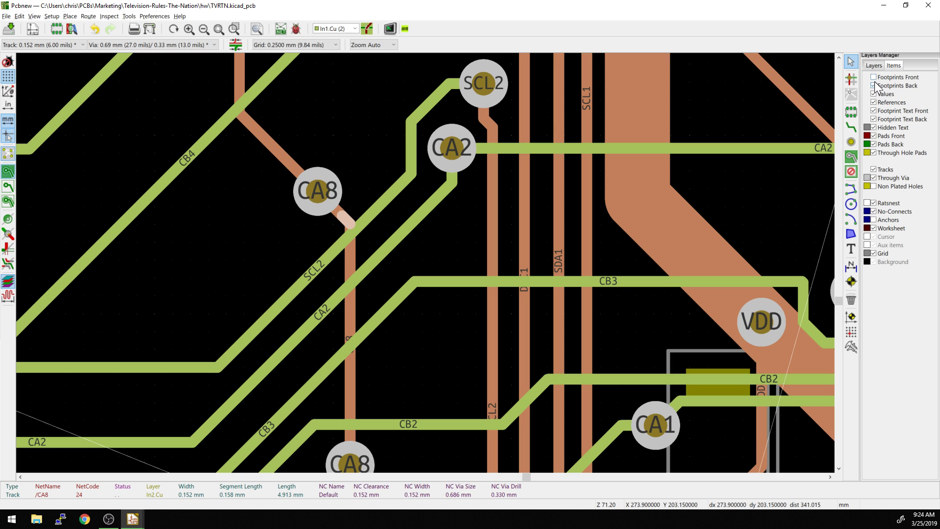
click(874, 77)
Turn the F.Cu and B.Cu layers back on
click(877, 67)
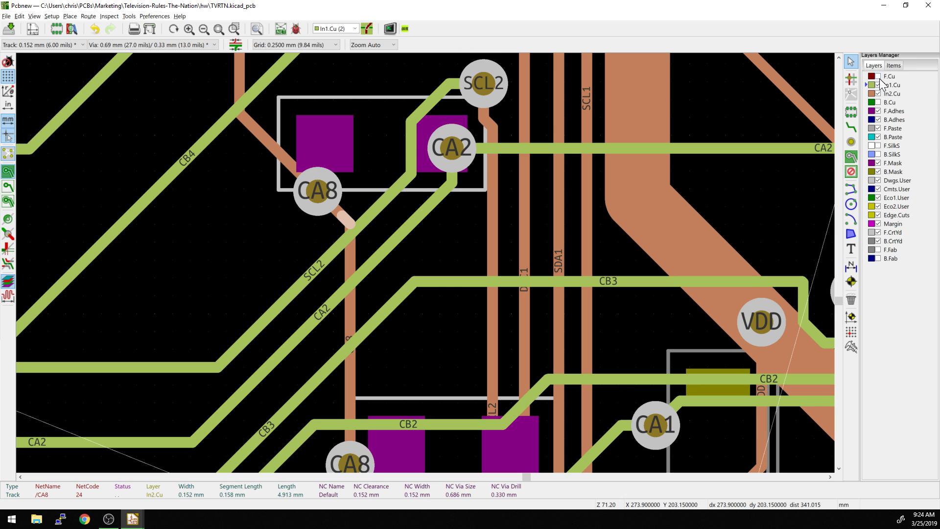
click(879, 77)
click(879, 103)
Turn on high contrast display mode to emphasise the active In1.Cu layer
scroll(422, 276, down, 3)
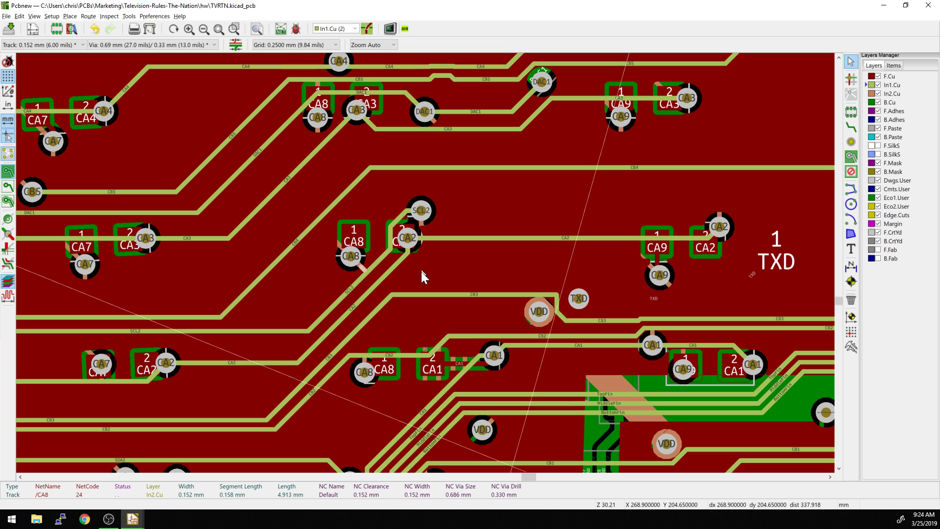
click(7, 264)
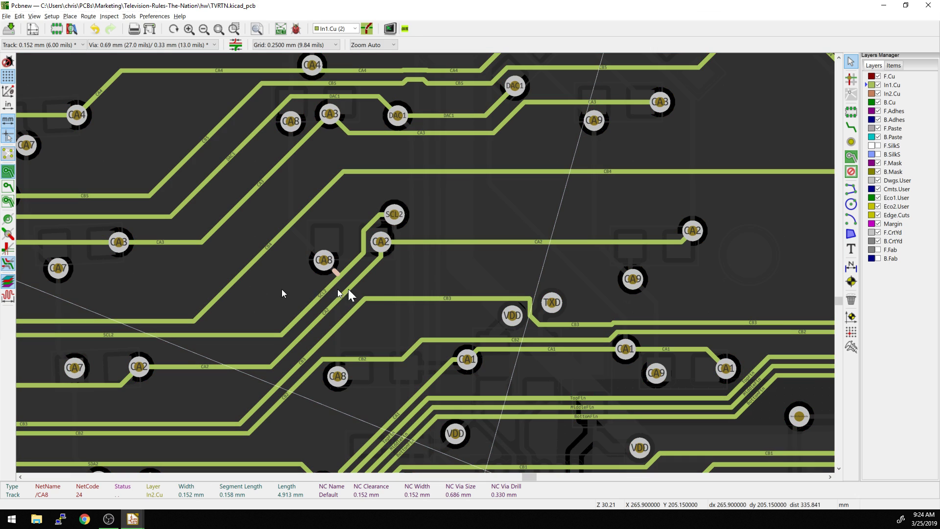
Inspect the same board area with F.Cu, In1.Cu, In2.Cu and B.Cu active in turn to compare each copper layer's routing
scroll(437, 256, down, 1)
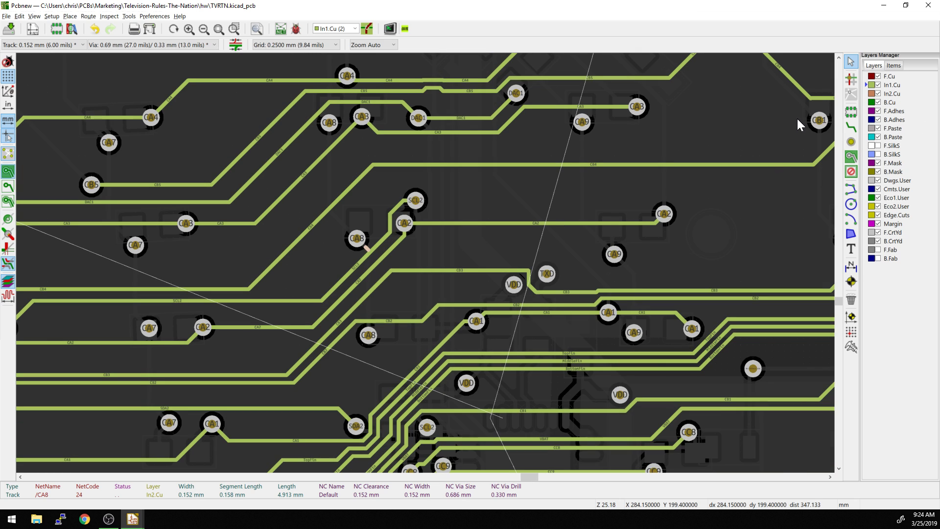
middle_drag(739, 203, 649, 220)
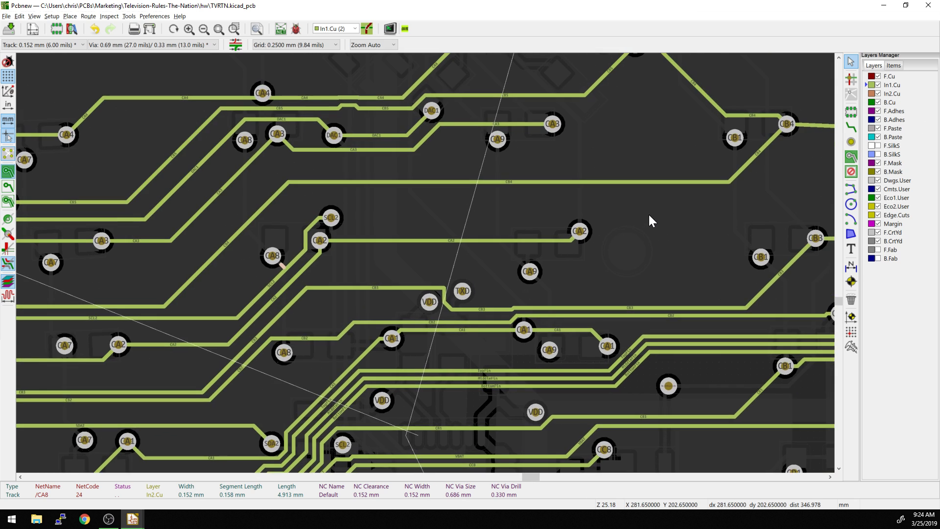
middle_drag(528, 237, 607, 236)
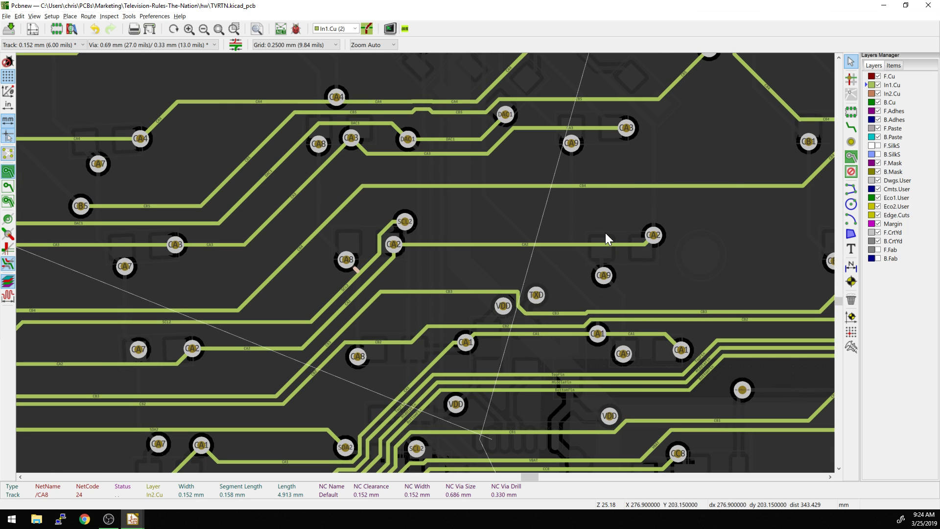
key(Page_Up)
scroll(605, 233, down, 3)
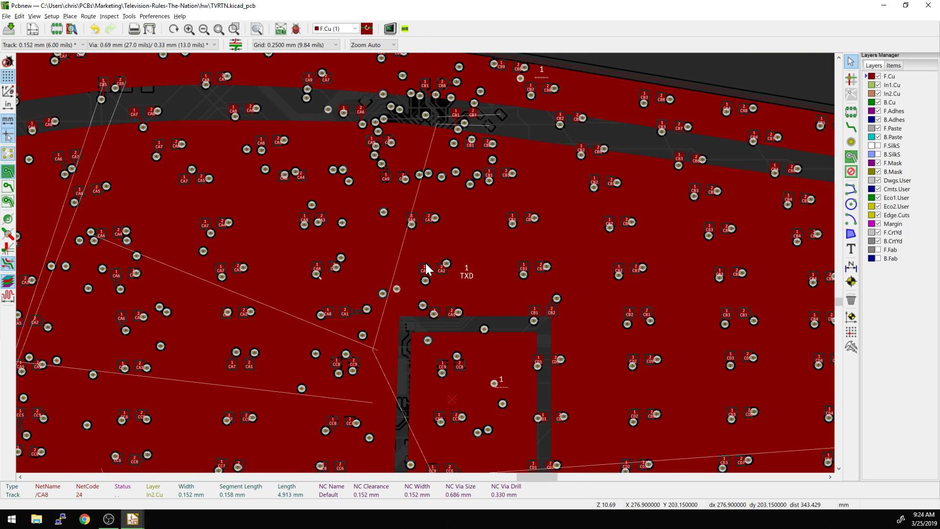
scroll(425, 263, up, 4)
key(plus)
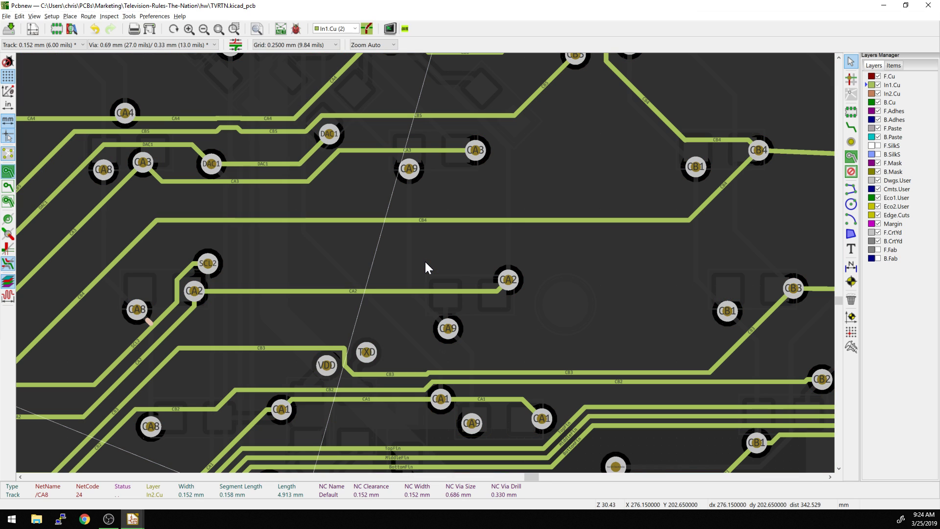
key(plus)
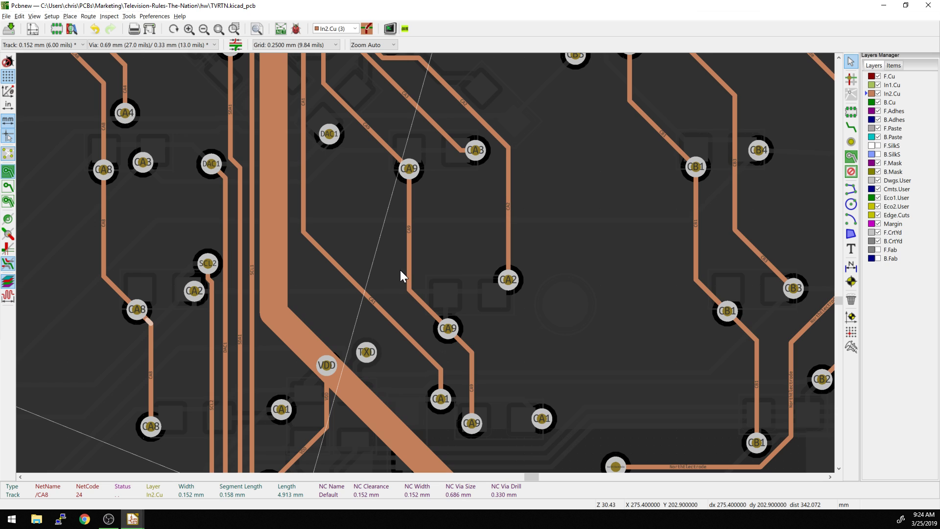
key(plus)
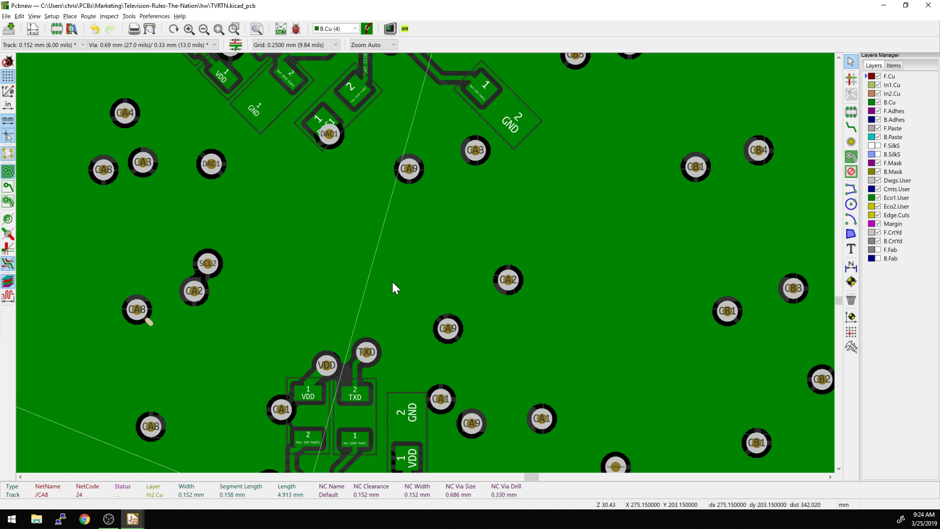
Route a track on In2.Cu from the CA2 via beside the CA2 pad and end it with a new via in open space
key(plus)
key(plus)
key(plus)
key(x)
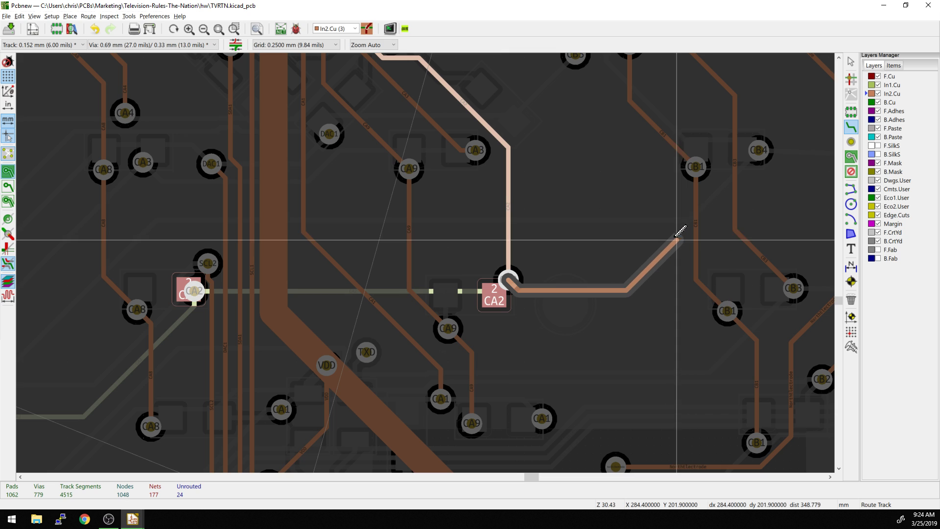
key(v)
click(593, 262)
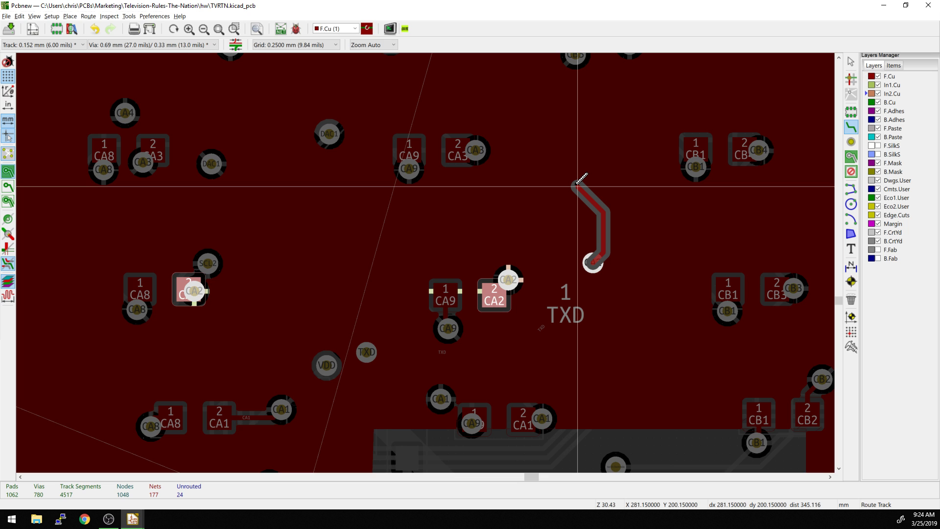
Switch the active route to In1.Cu and continue the CA2 track from the new via into the gap between the CB4 and CB3 tracks
key(F6)
key(F5)
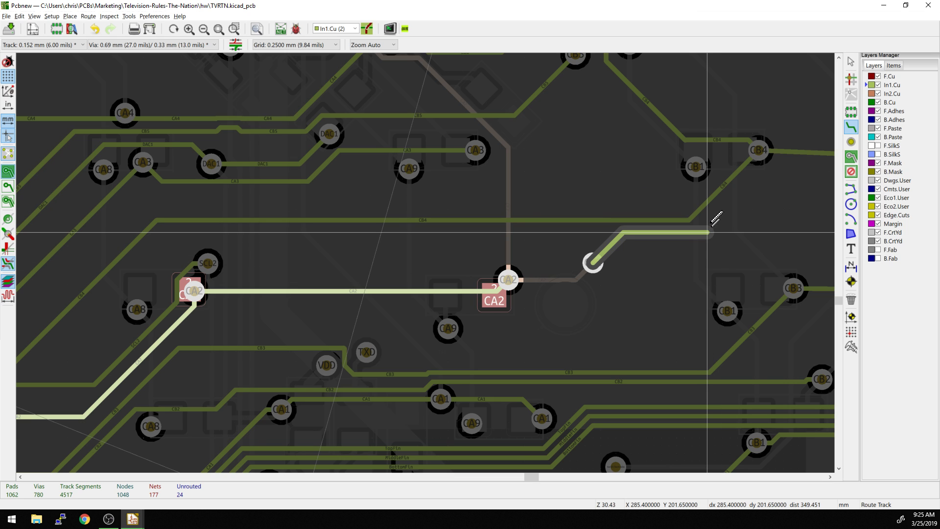
middle_drag(721, 249, 503, 263)
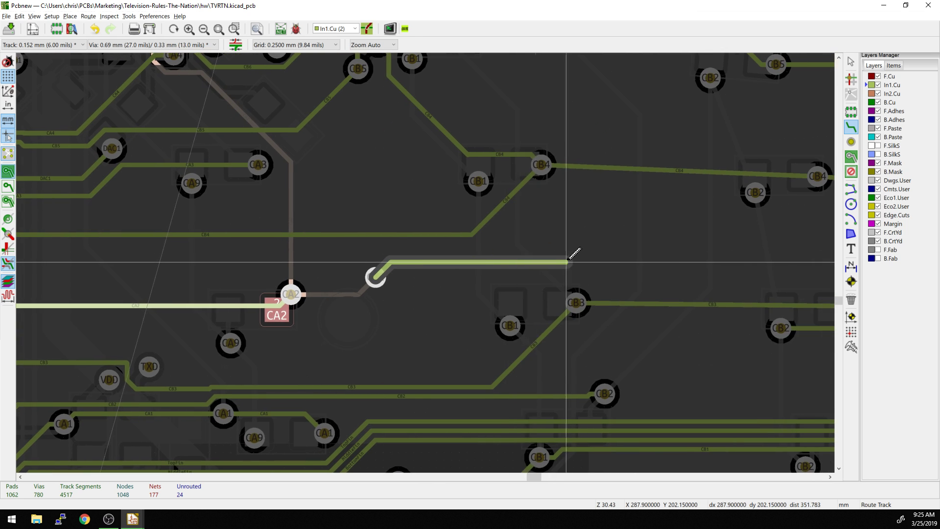
middle_drag(669, 255, 452, 246)
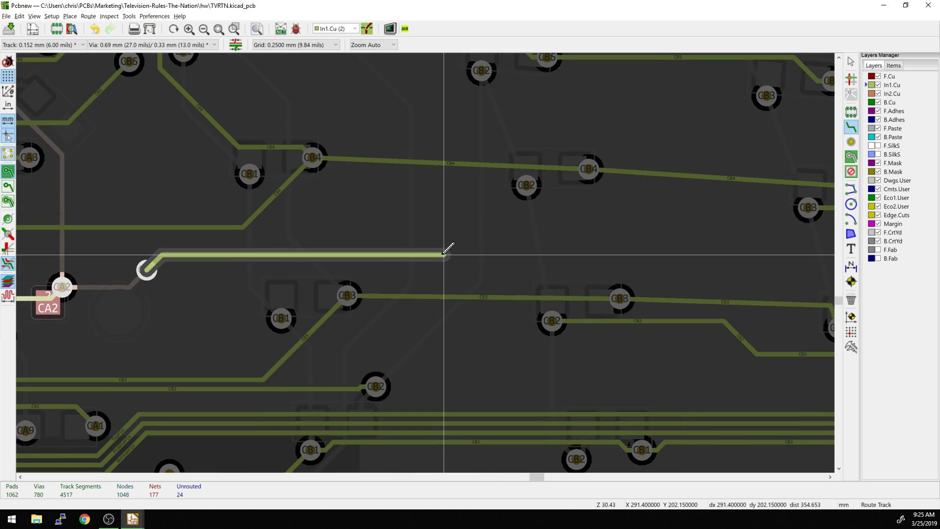
Try to extend the CA2 track along In1.Cu across the board, shoving it through the crowded CB tracks and vias near the tail
click(693, 247)
click(732, 277)
middle_drag(732, 277, 309, 251)
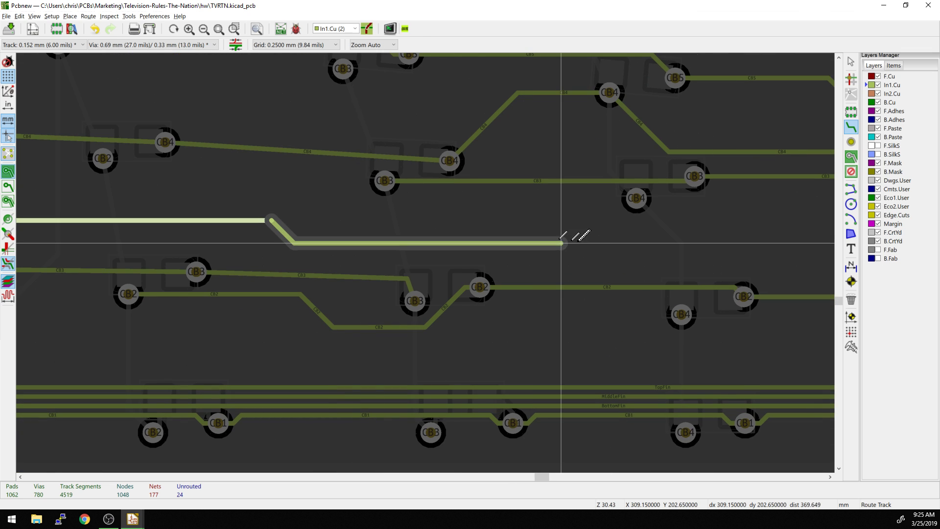
scroll(751, 236, down, 5)
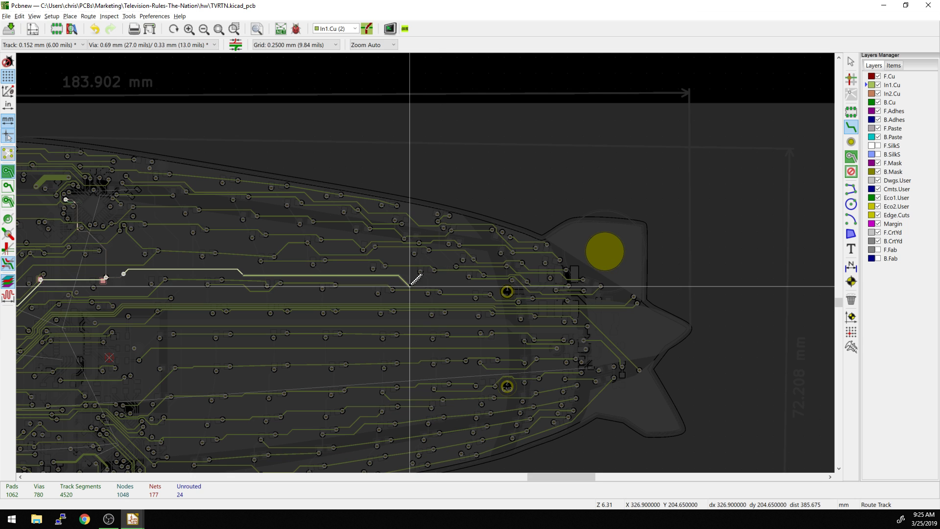
scroll(421, 258, up, 8)
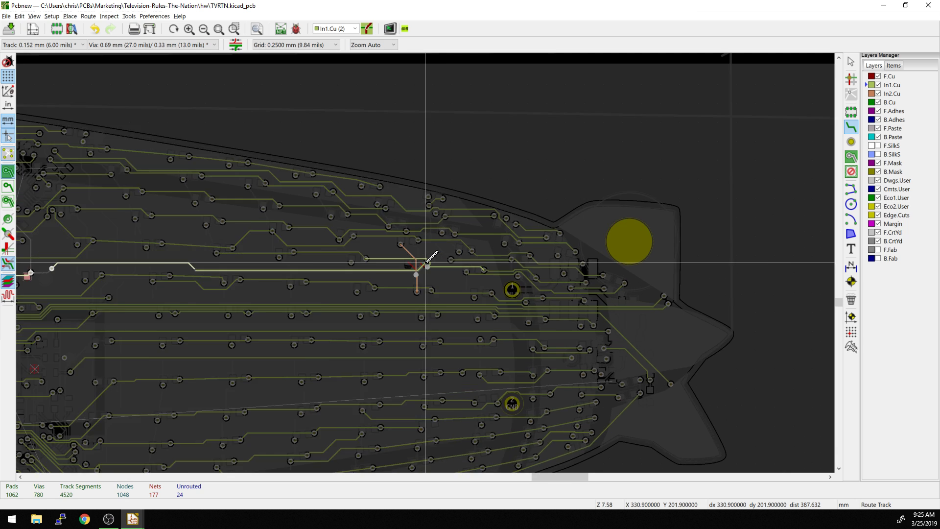
scroll(426, 261, down, 5)
scroll(426, 261, up, 5)
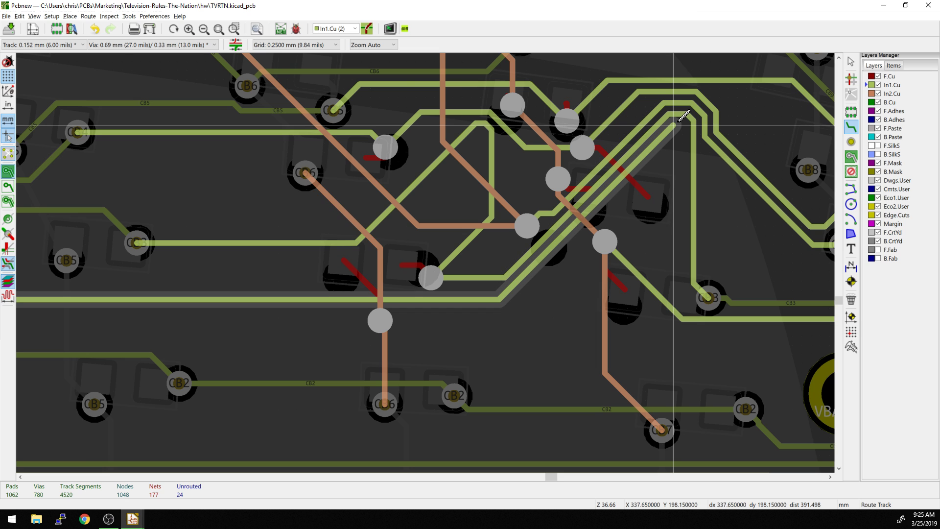
key(Escape)
Undo the last two CA2 track placements on In1.Cu and check the stub remaining at the new CA2 via
scroll(454, 209, down, 2)
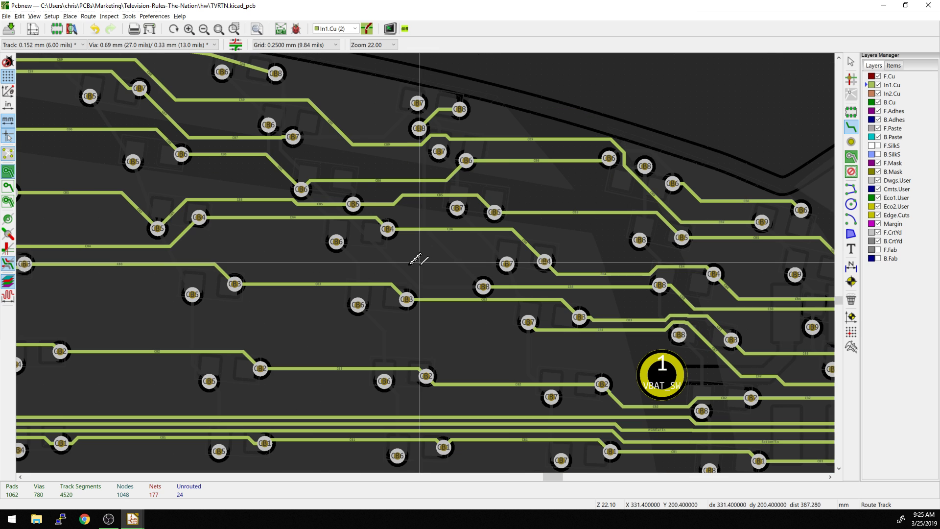
middle_drag(392, 256, 528, 245)
middle_drag(315, 236, 579, 246)
middle_drag(355, 265, 499, 247)
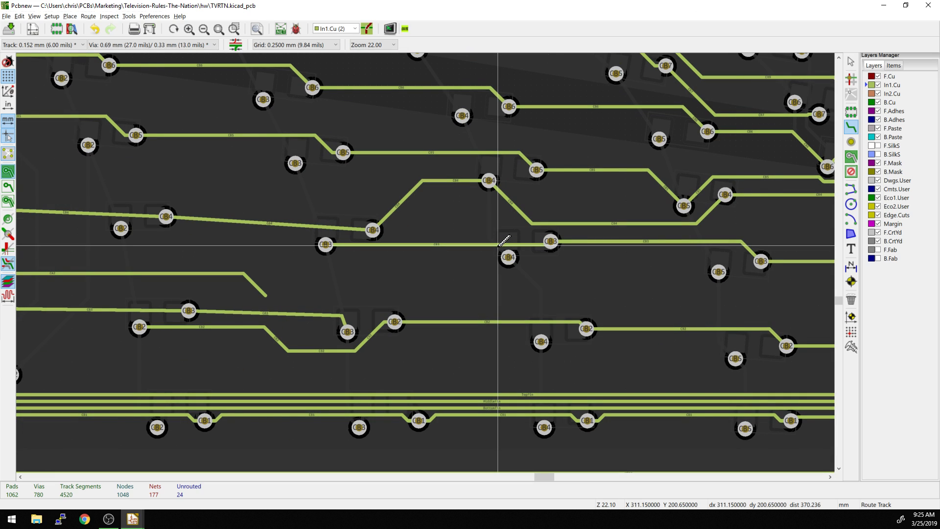
key(ctrl+z)
key(ctrl+z)
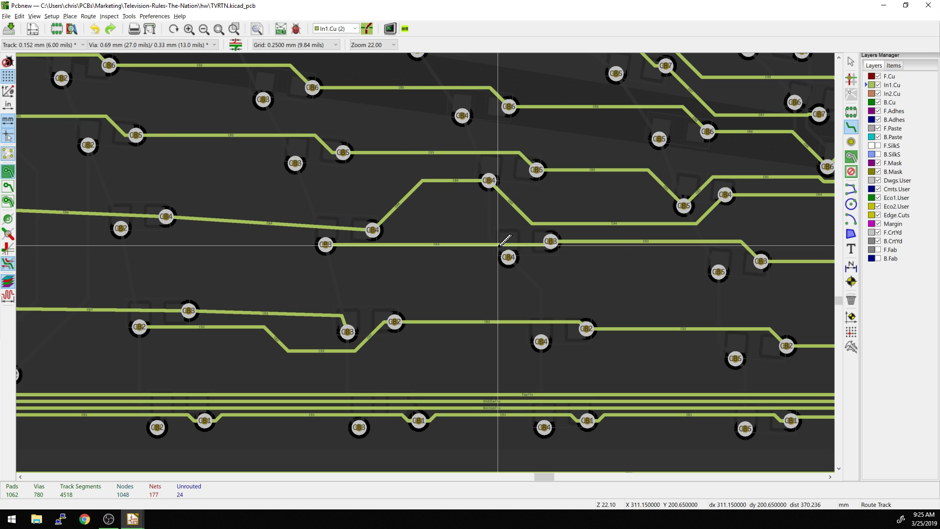
middle_drag(105, 288, 313, 271)
middle_drag(214, 238, 345, 265)
middle_drag(283, 255, 301, 329)
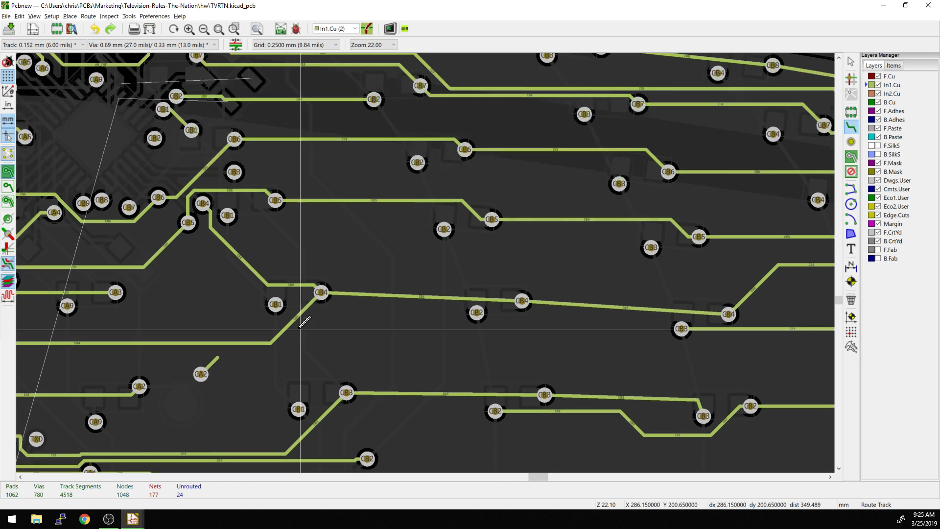
scroll(301, 326, up, 3)
scroll(429, 252, down, 3)
scroll(392, 256, up, 1)
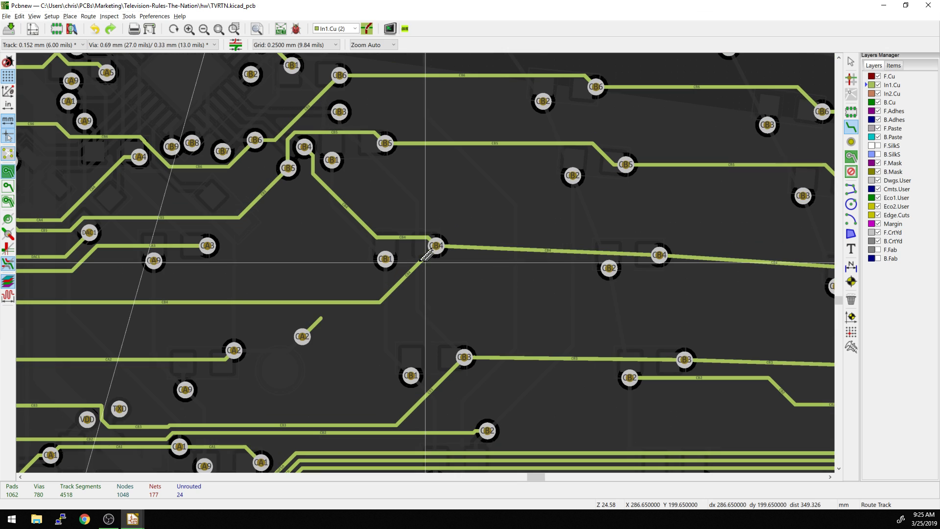